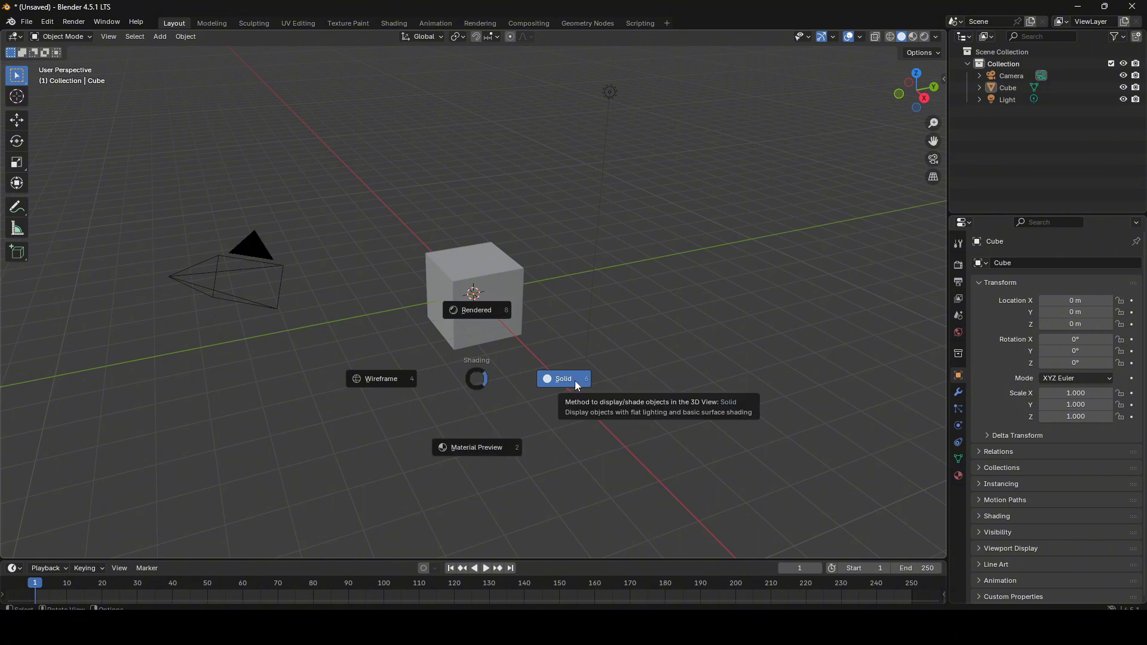
# - Switch the viewport to Wireframe shading and inspect the cube from the front and in perspective
pyautogui.click(371, 380)
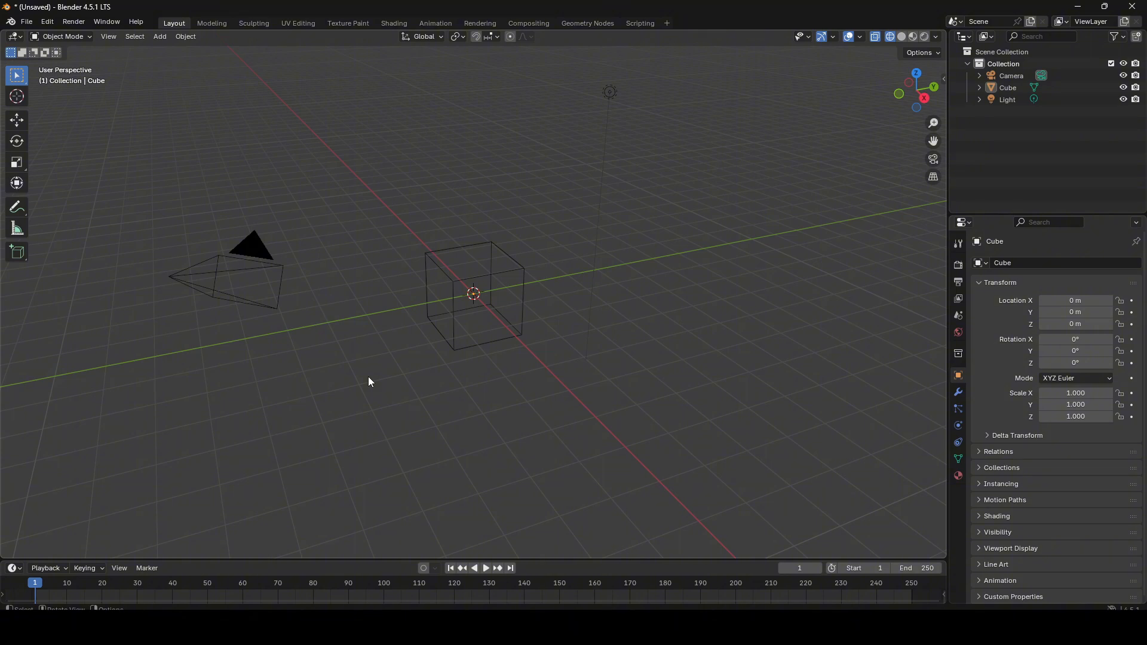
pyautogui.press('KP_1')
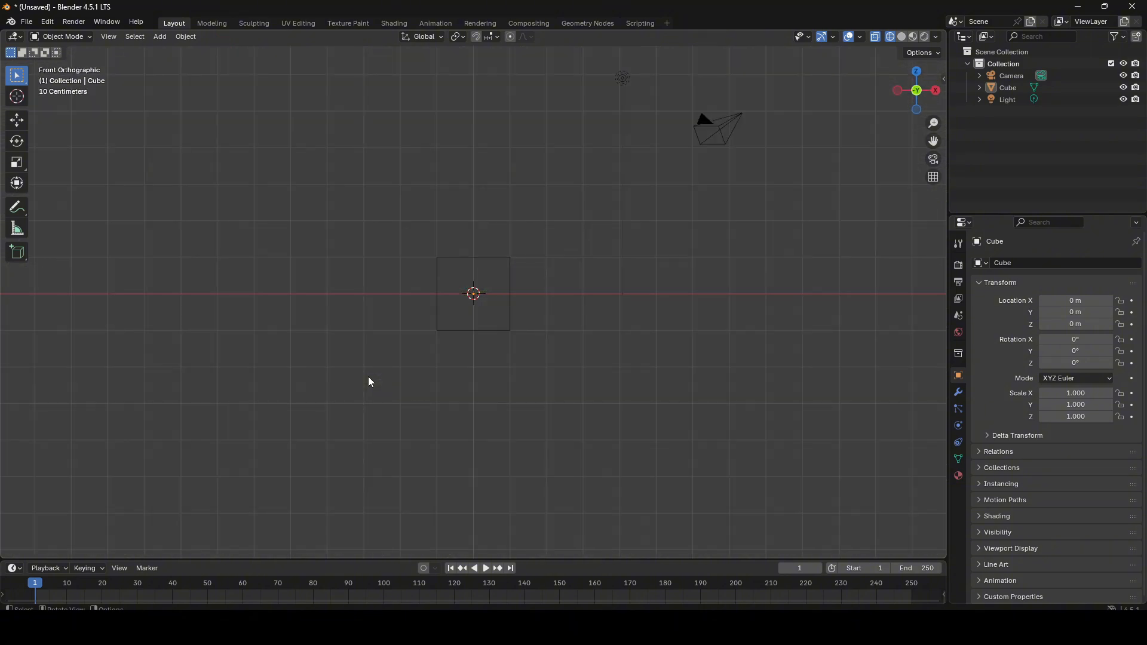
pyautogui.scroll(4, 368, 377)
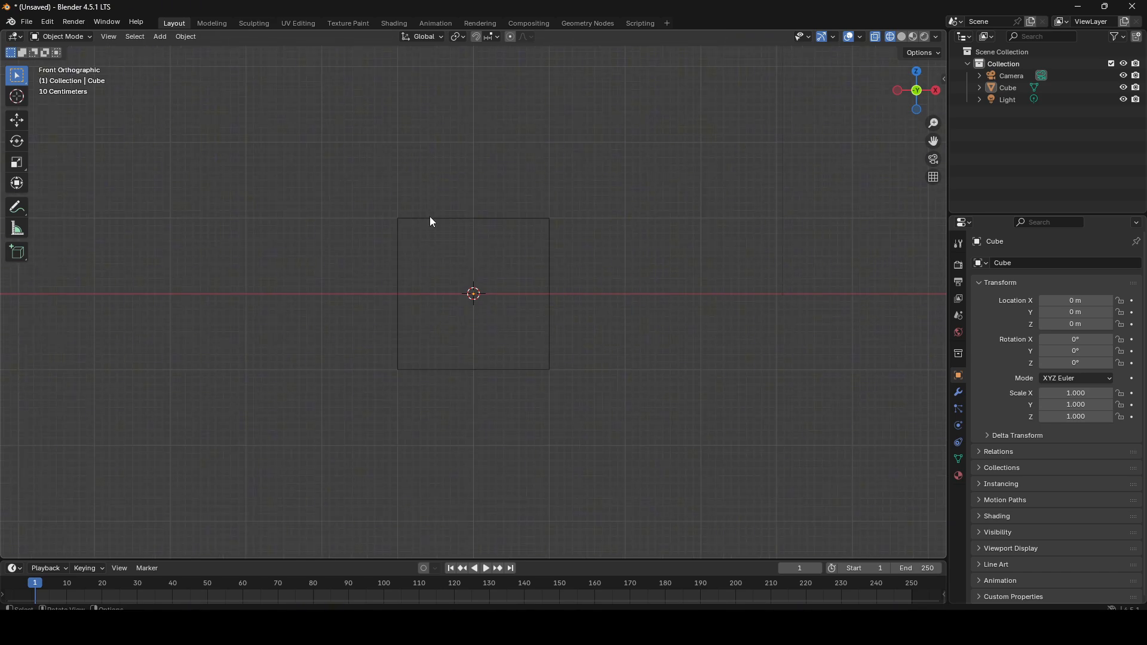
pyautogui.click(422, 239)
pyautogui.click(380, 300)
pyautogui.moveTo(380, 300); pyautogui.dragTo(471, 446, button='middle')
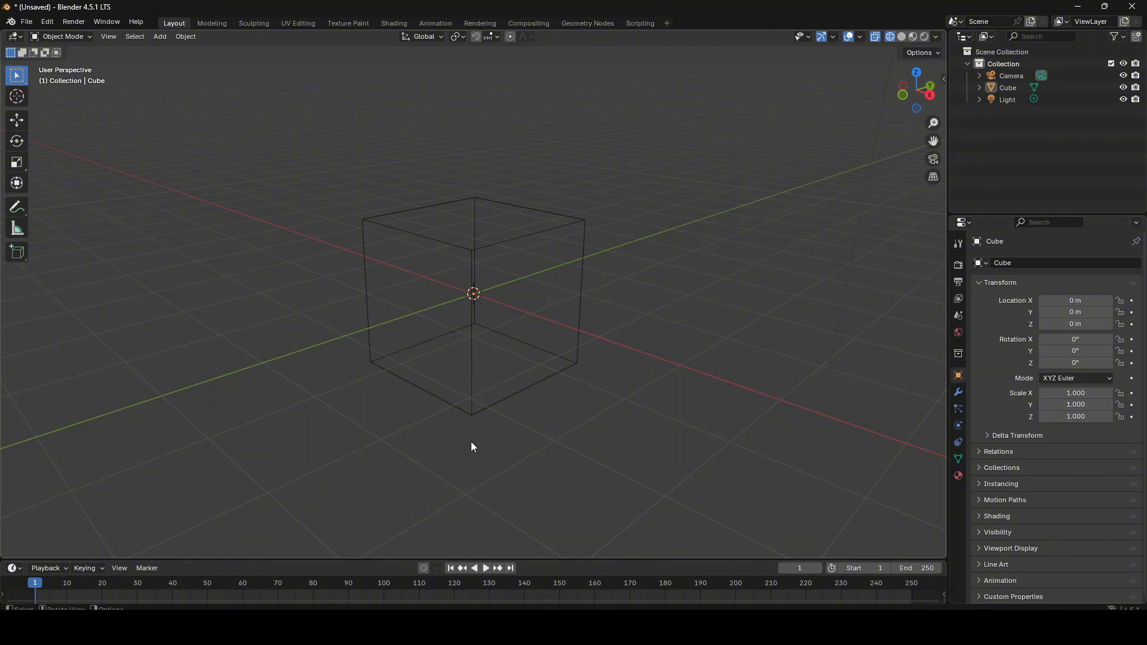
# - Switch the viewport to Material Preview shading and show the cube's material properties
pyautogui.press('z')
pyautogui.click(476, 512)
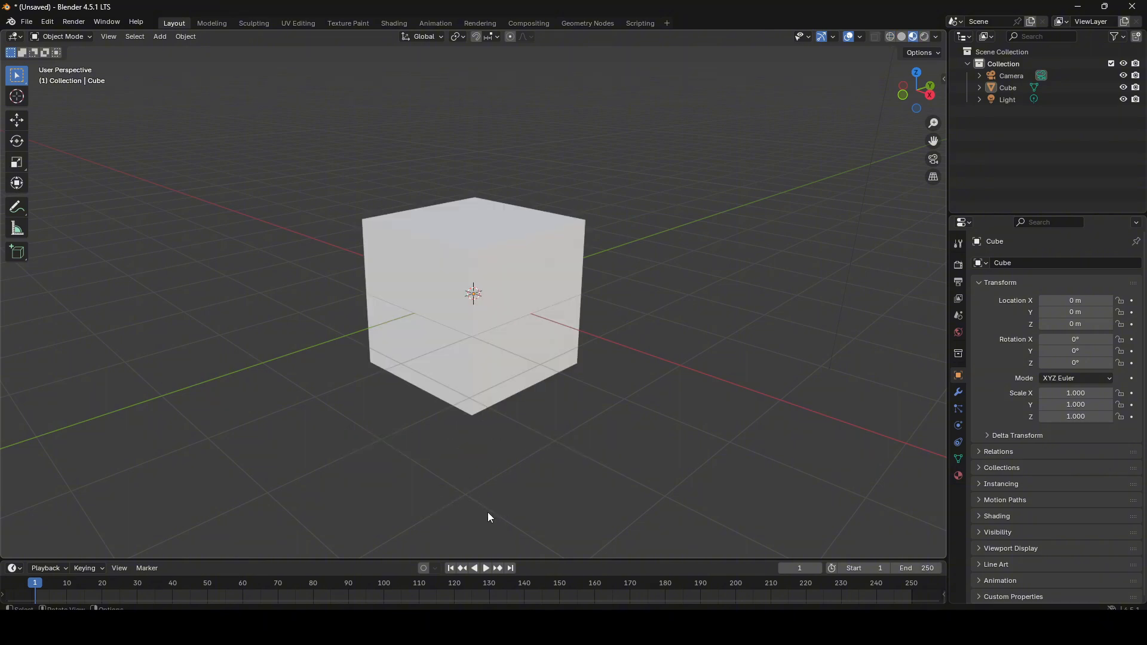
pyautogui.click(959, 476)
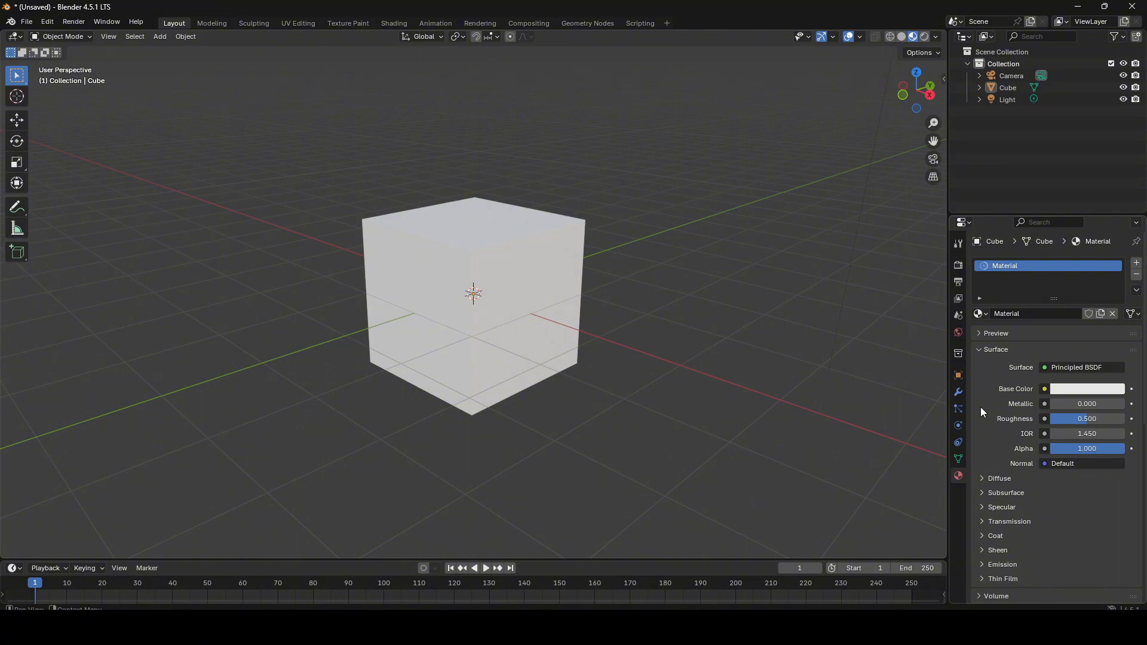
# - Switch the viewport to Rendered shading and delete the scene's light
pyautogui.press('z')
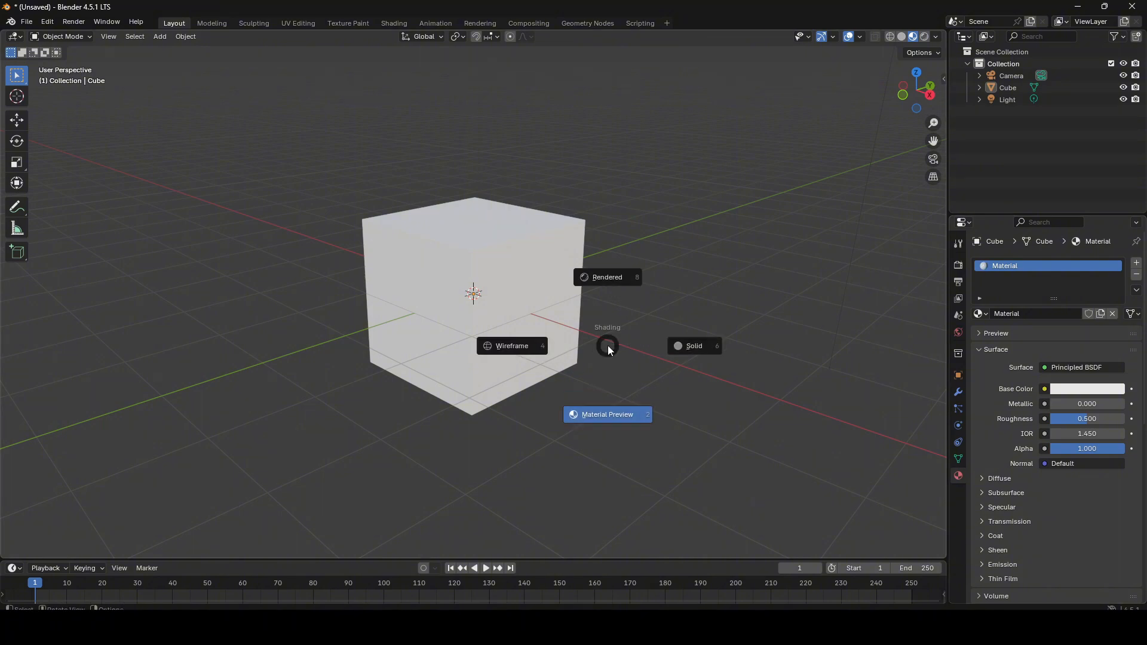
pyautogui.click(605, 282)
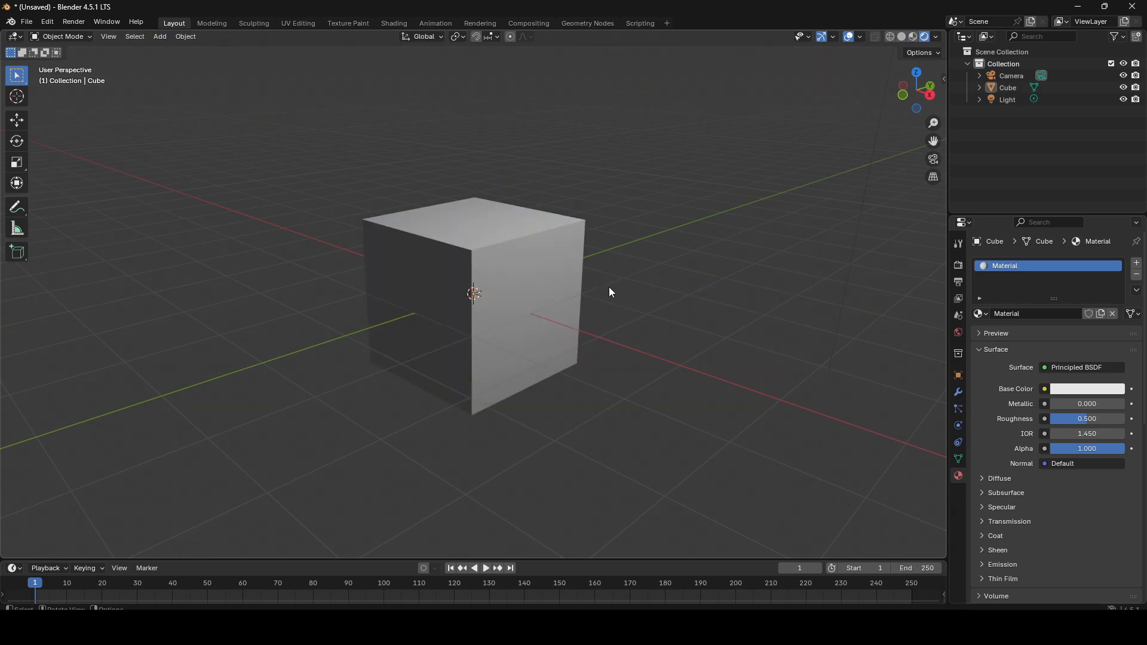
pyautogui.moveTo(608, 287); pyautogui.dragTo(579, 354, button='middle')
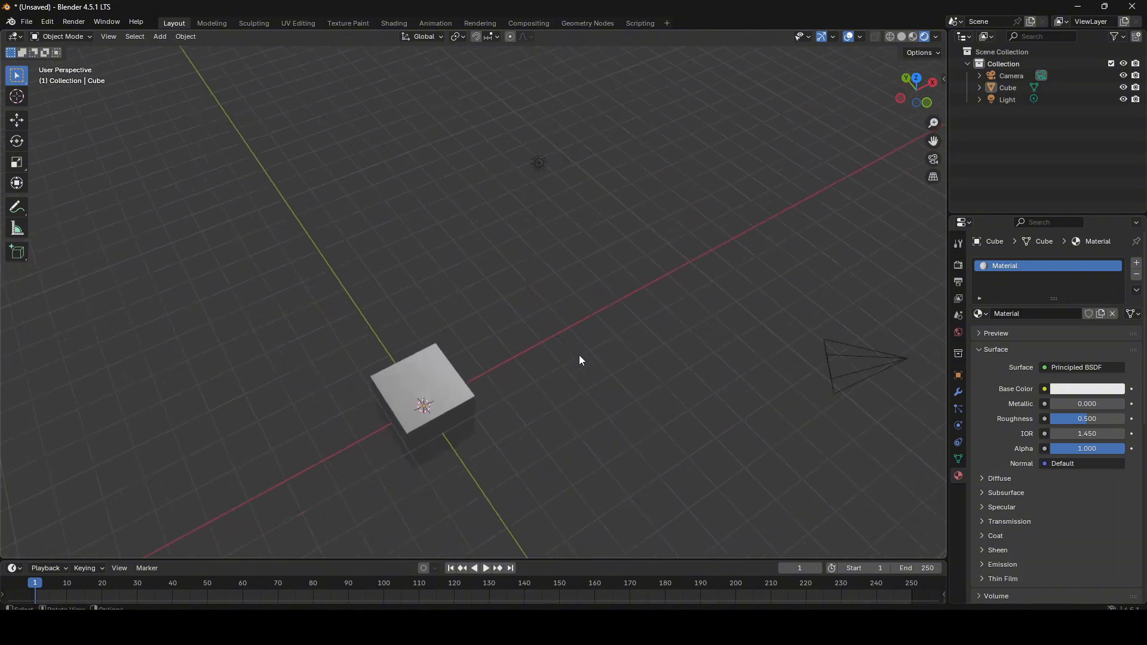
pyautogui.click(538, 164)
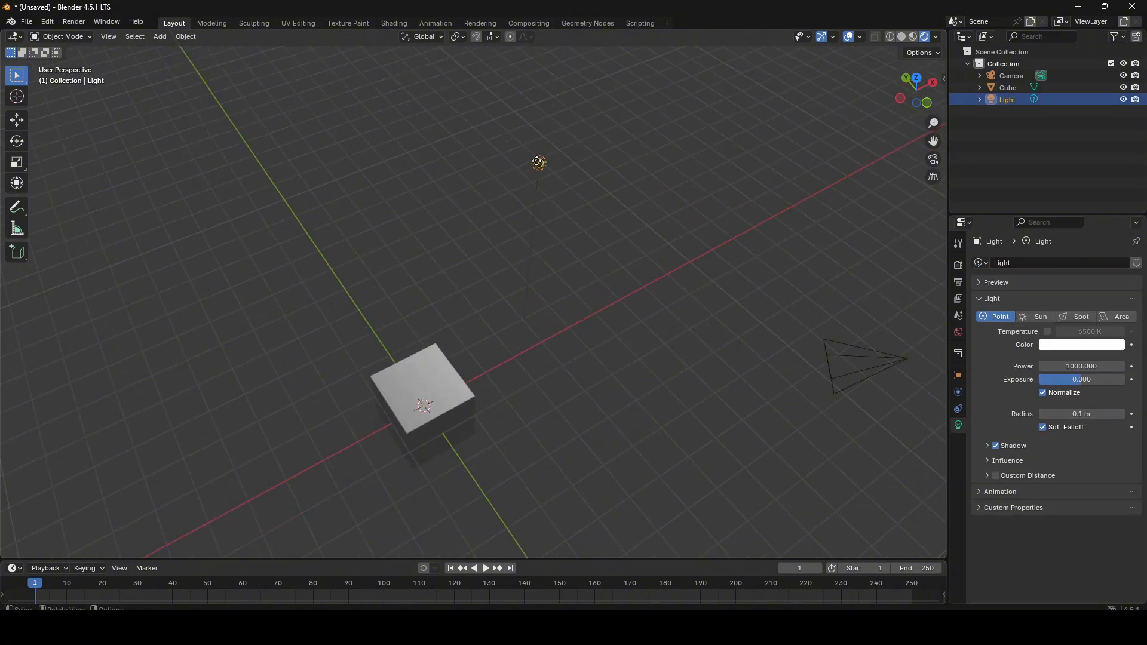
pyautogui.press('Delete')
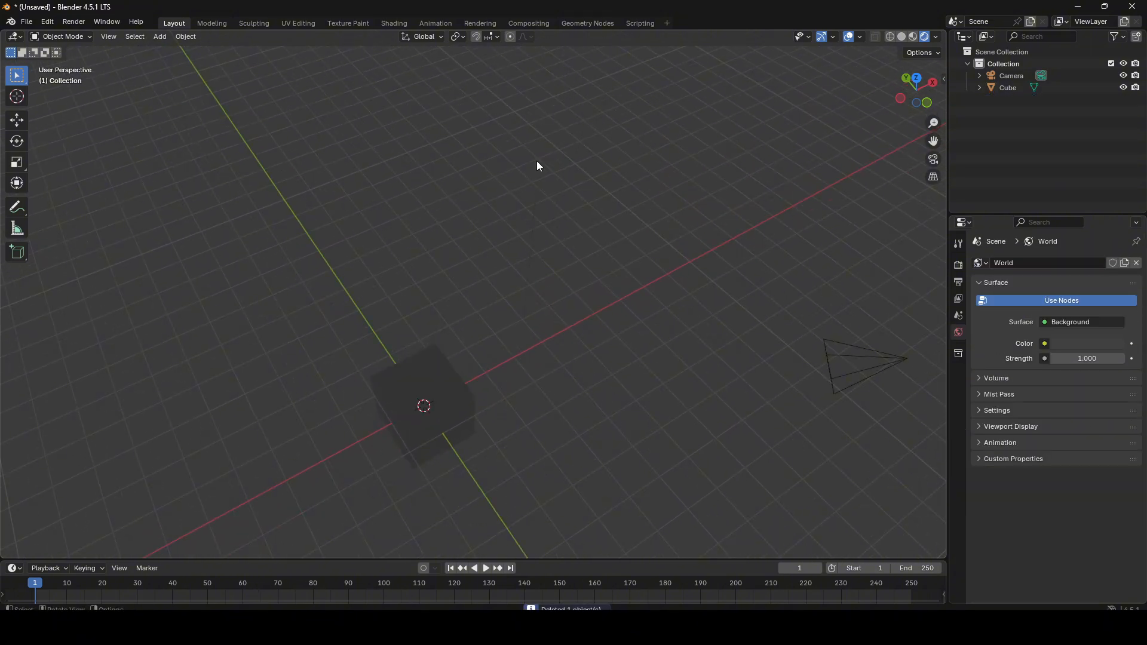
pyautogui.moveTo(538, 166); pyautogui.dragTo(584, 312, button='middle')
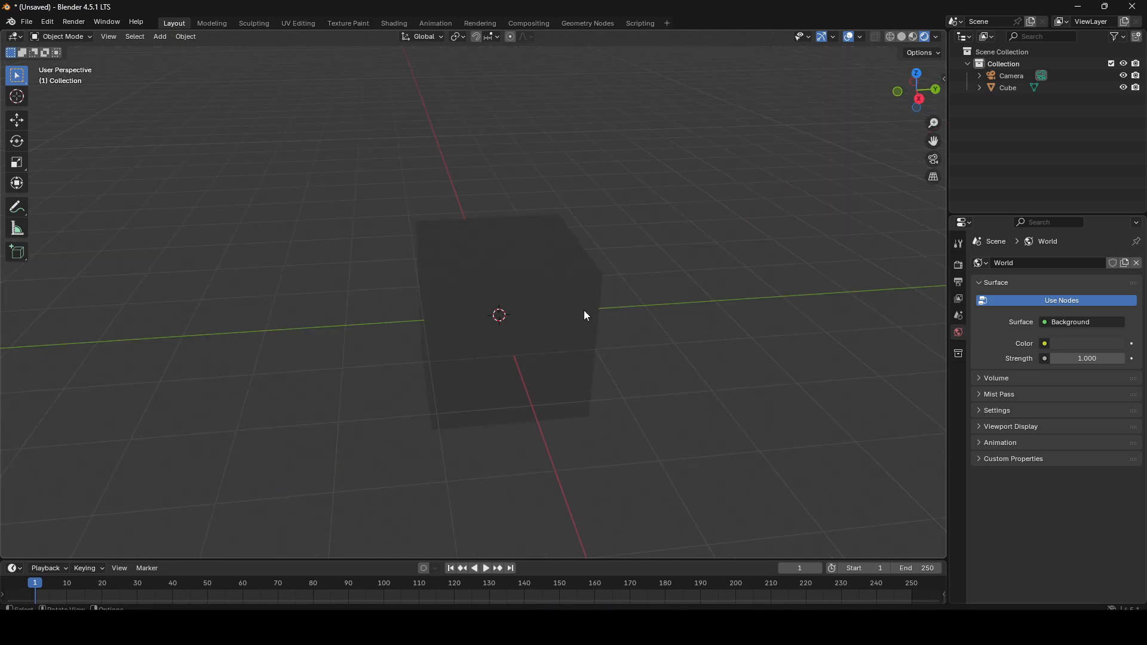
# - Return the viewport to Solid shading and choose Global as the transform orientation
pyautogui.press('z')
pyautogui.click(671, 312)
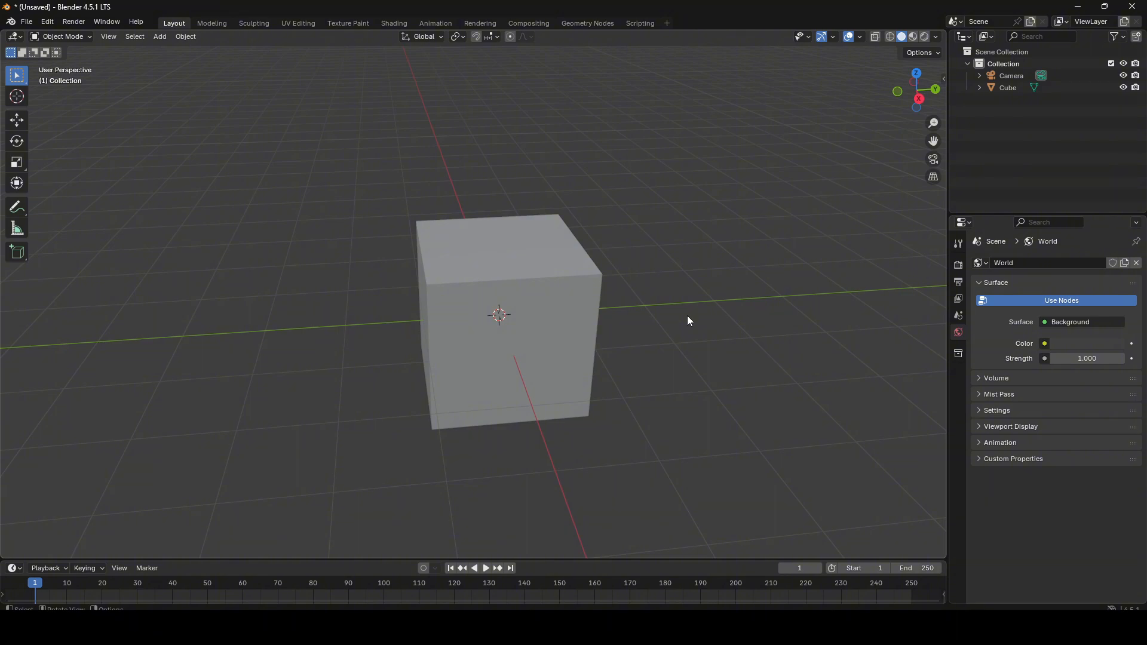
pyautogui.press(',')
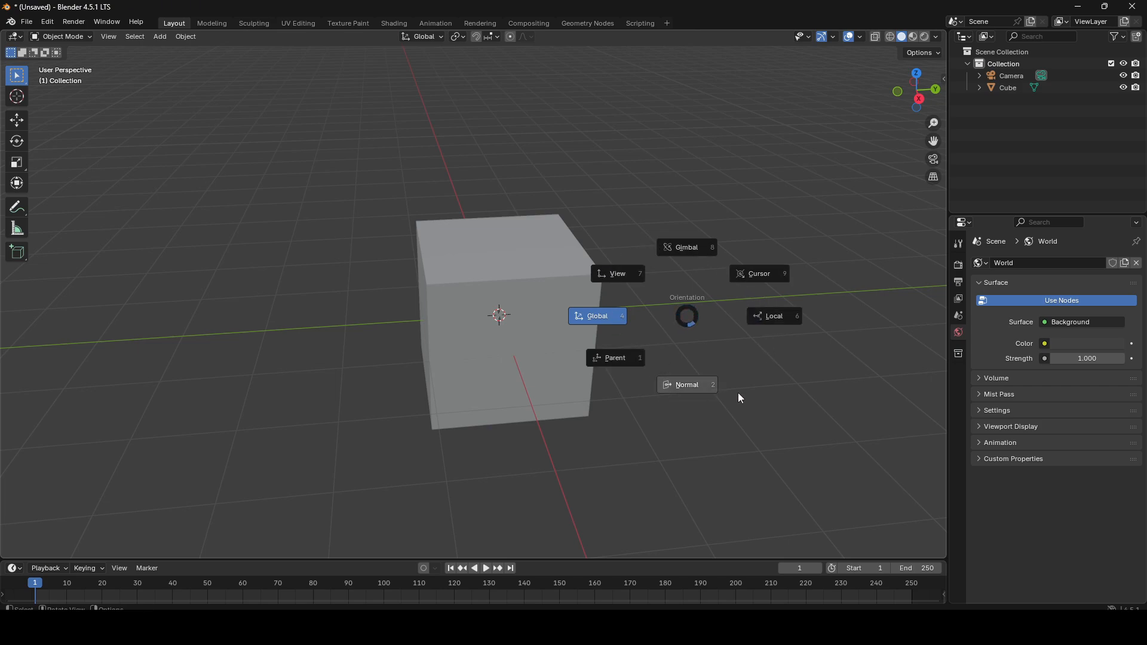
pyautogui.click(600, 324)
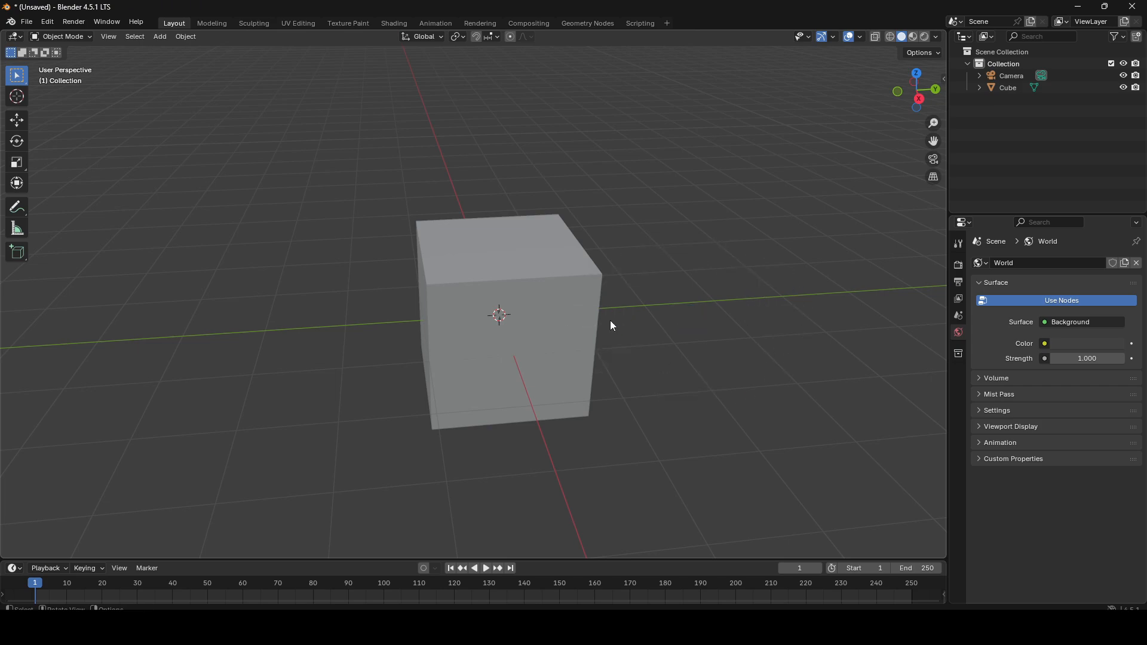
# - Rotate the cube about 46° around the global Z axis
pyautogui.moveTo(374, 335); pyautogui.dragTo(507, 206, button='middle')
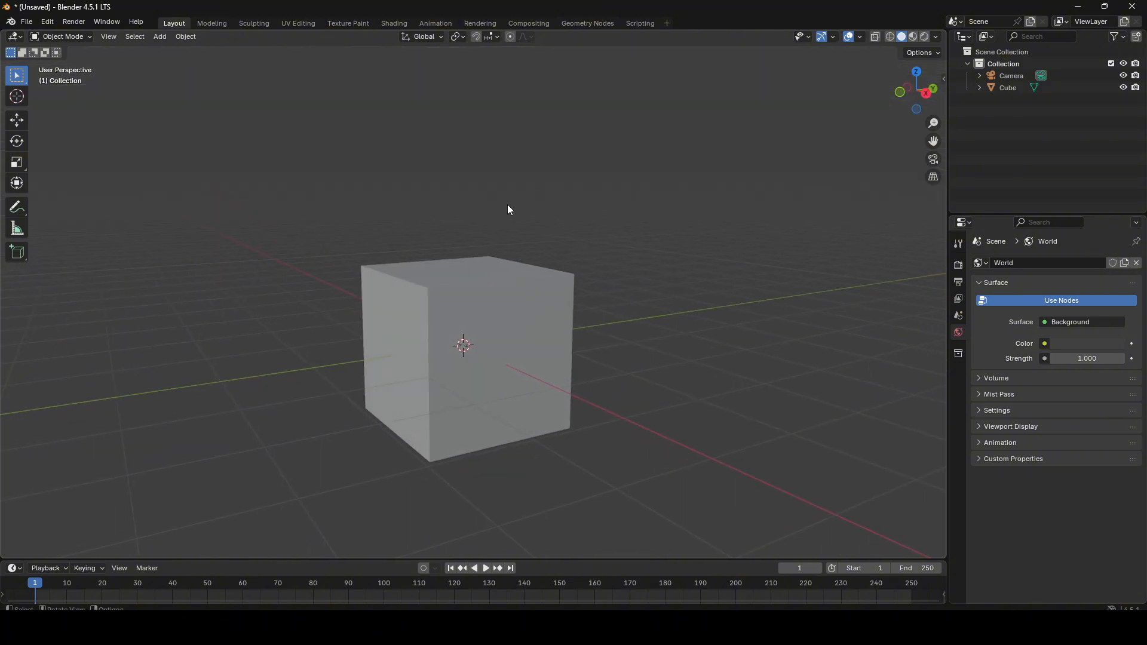
pyautogui.click(455, 355)
pyautogui.press('r')
pyautogui.press('x')
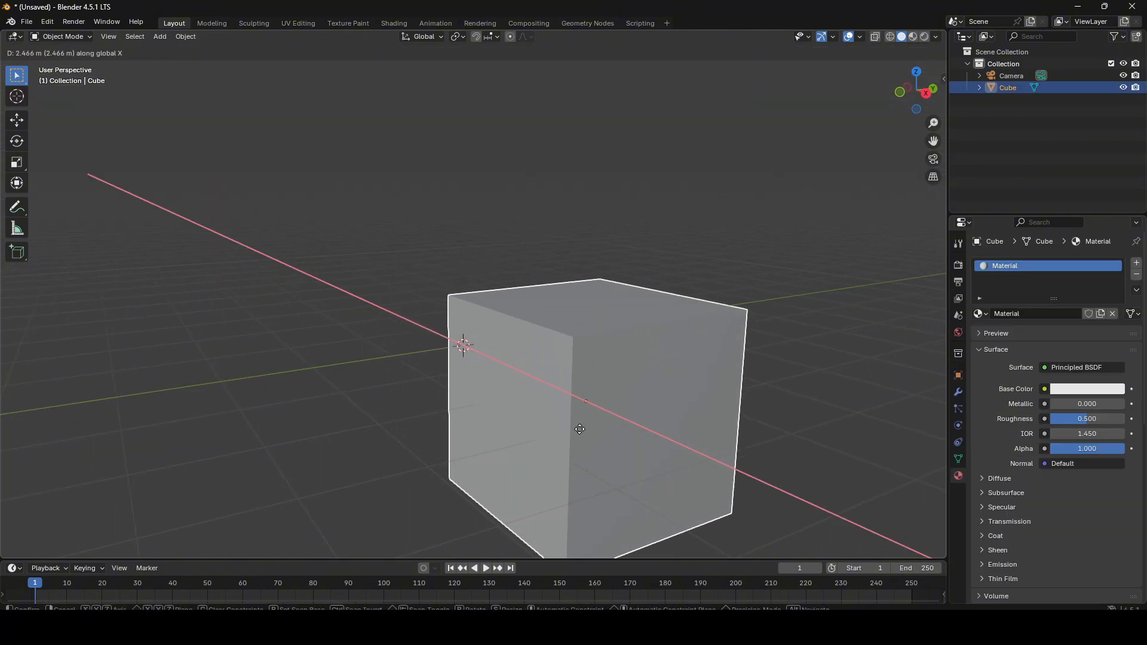
pyautogui.press('z')
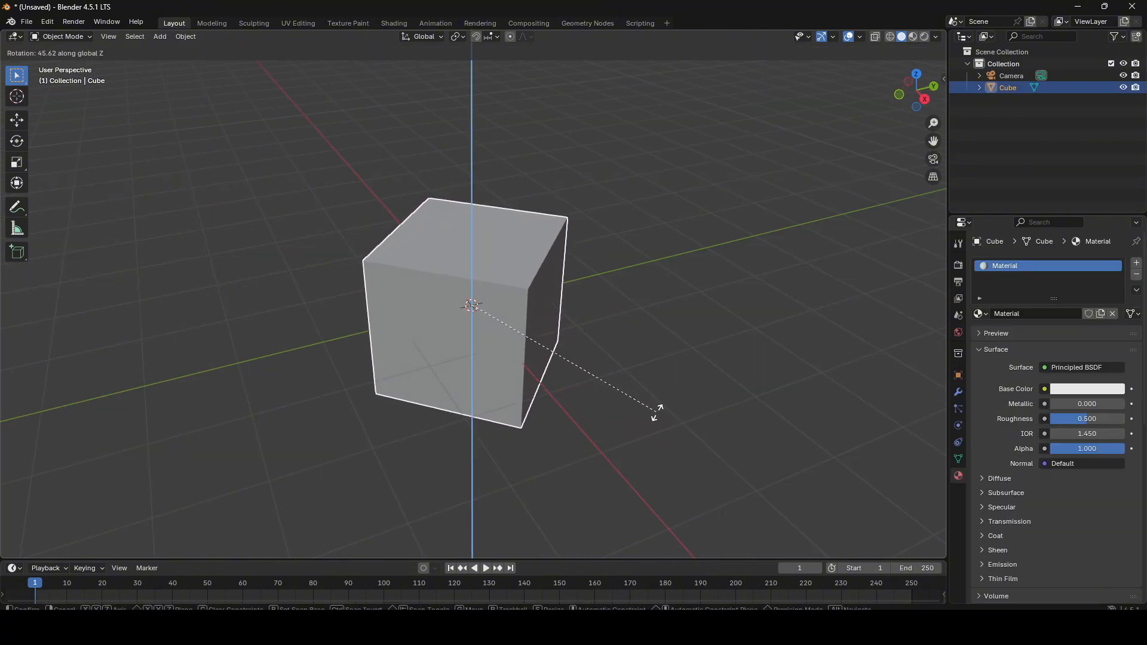
pyautogui.click(660, 409)
pyautogui.moveTo(512, 354); pyautogui.dragTo(786, 225, button='middle')
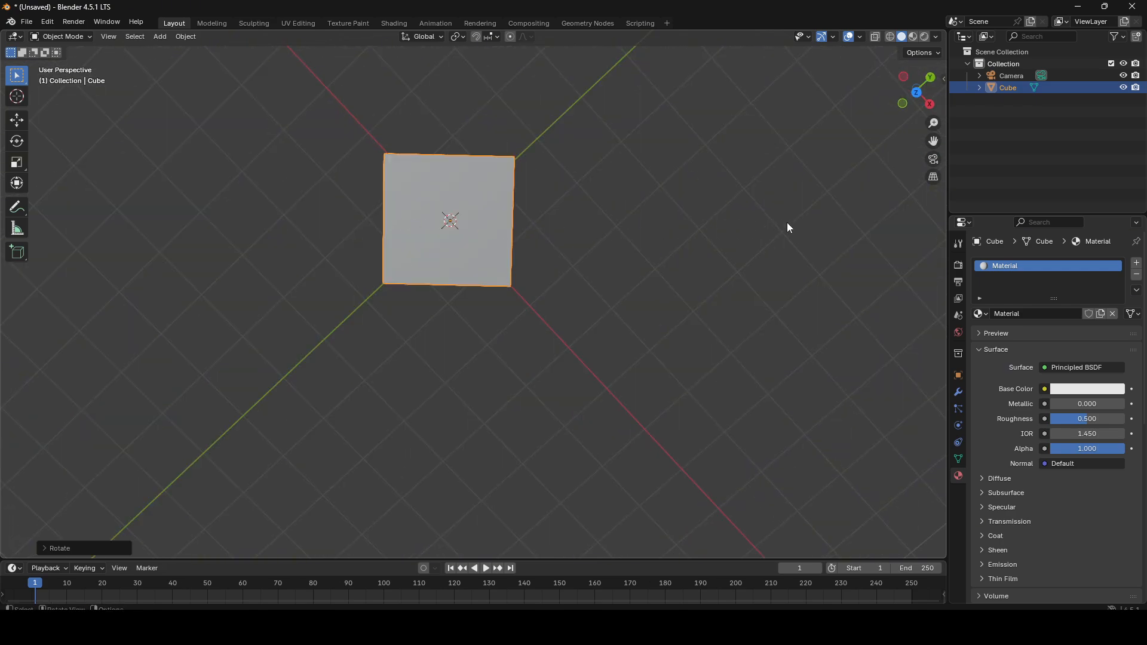
# - Try moving the rotated cube along the global X and Y axes
pyautogui.press('g')
pyautogui.press('x')
pyautogui.press('y')
pyautogui.press('Escape')
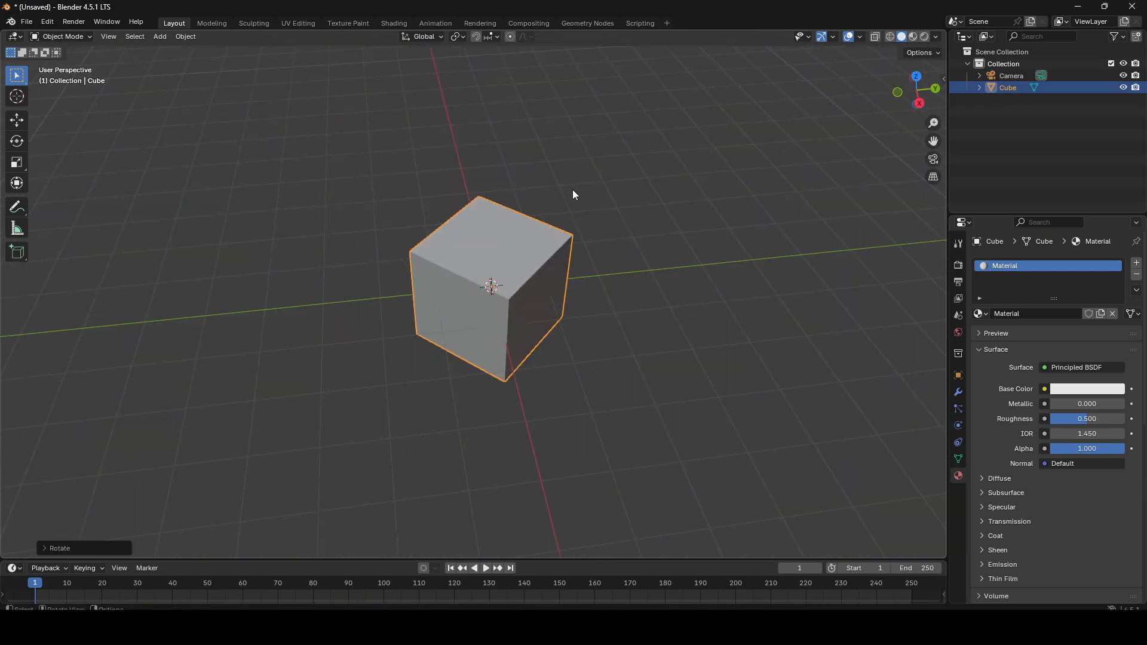
# - Set the transform orientation to Local and move the cube along its local X axis
pyautogui.press(',')
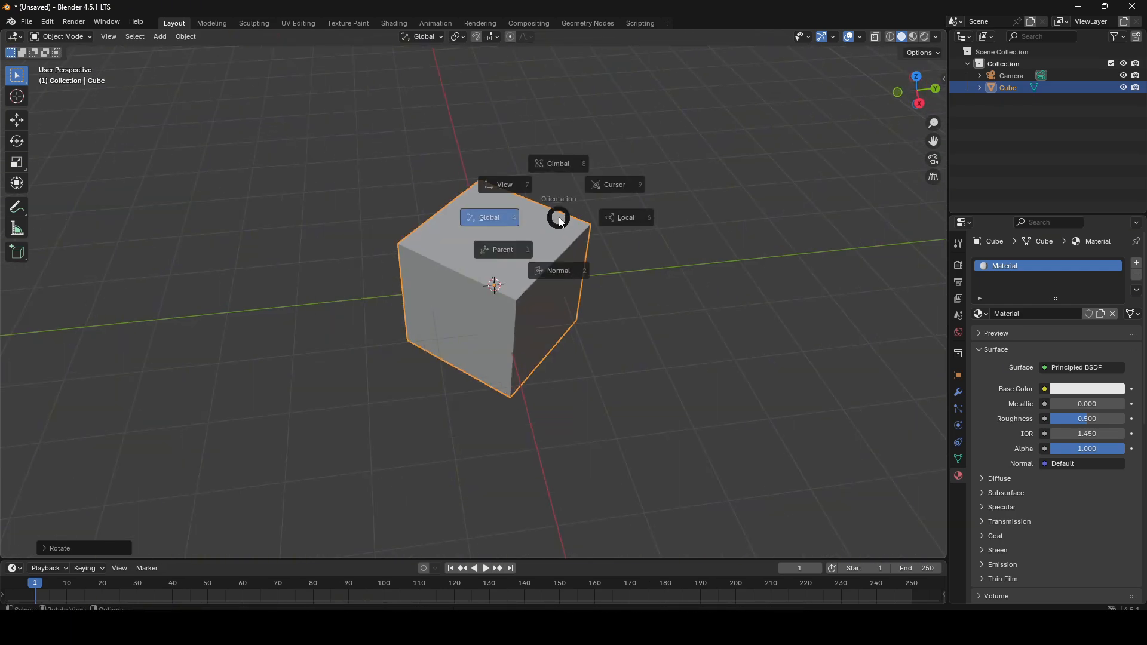
pyautogui.click(650, 219)
pyautogui.press('g')
pyautogui.press('x')
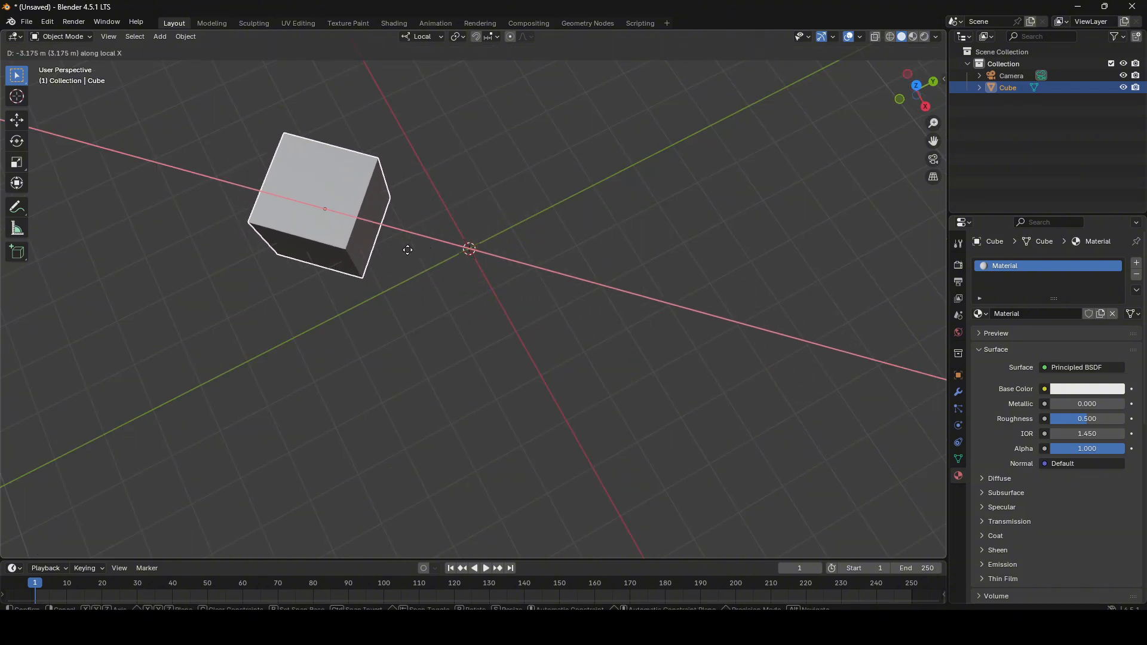
pyautogui.click(603, 308)
# - Rotate the cube freely and move it along its local Y axis
pyautogui.press('r')
pyautogui.click(639, 209)
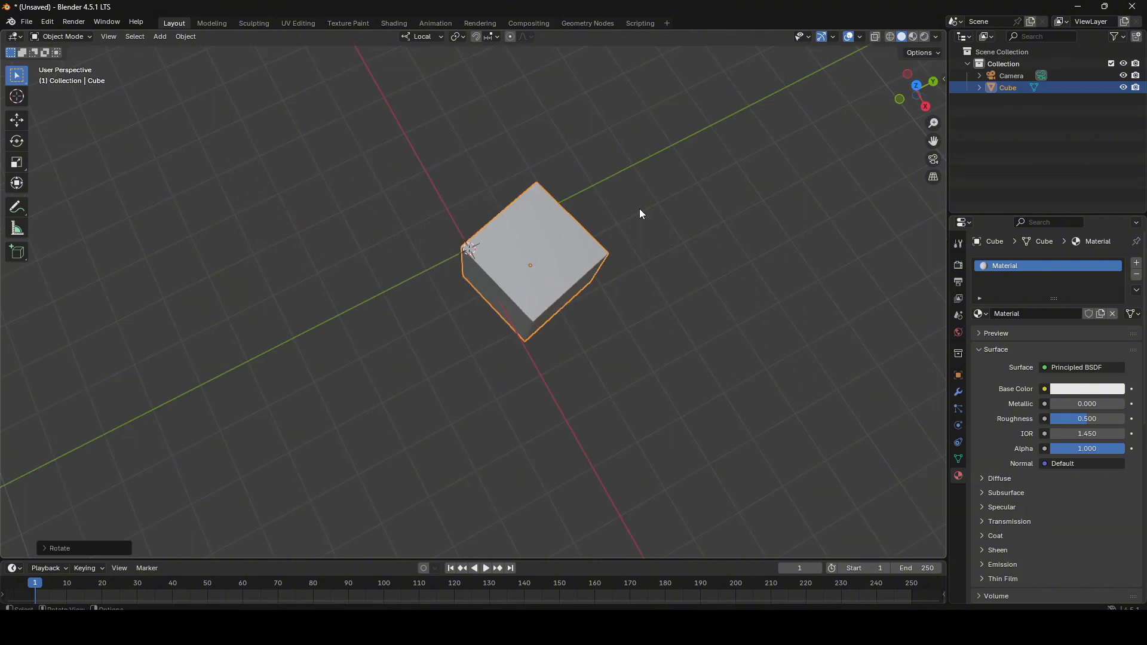
pyautogui.press('g')
pyautogui.press('x')
pyautogui.press('y')
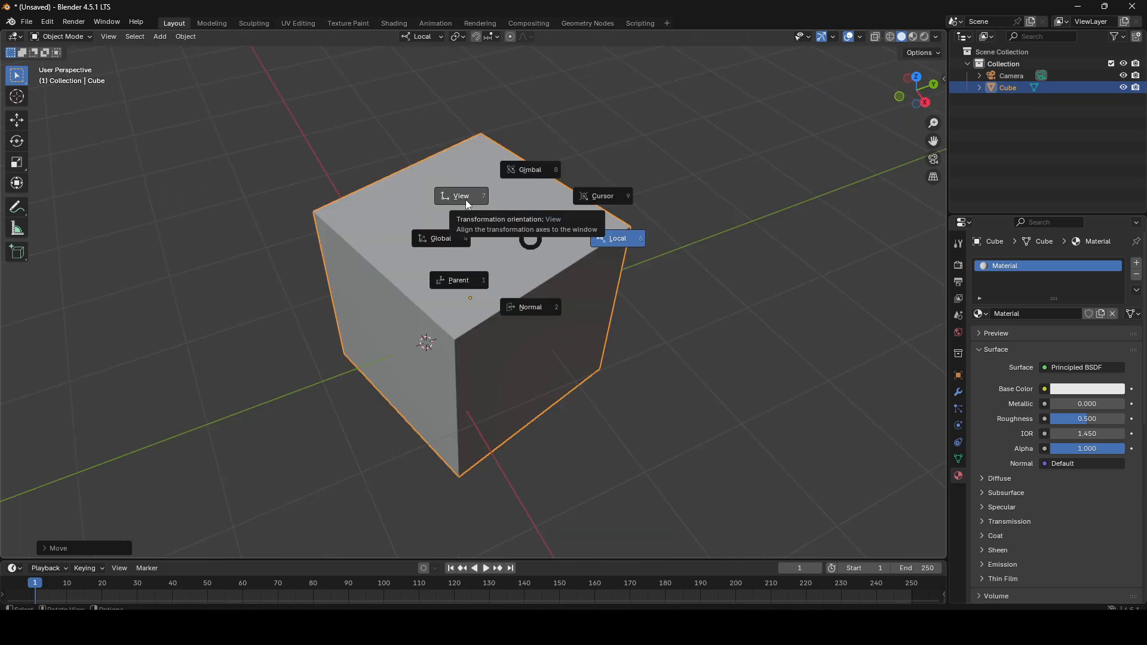
# - Set the transform orientation to View and try moving the cube along the view's X, Y and Z axes
pyautogui.click(465, 200)
pyautogui.press('g')
pyautogui.press('x')
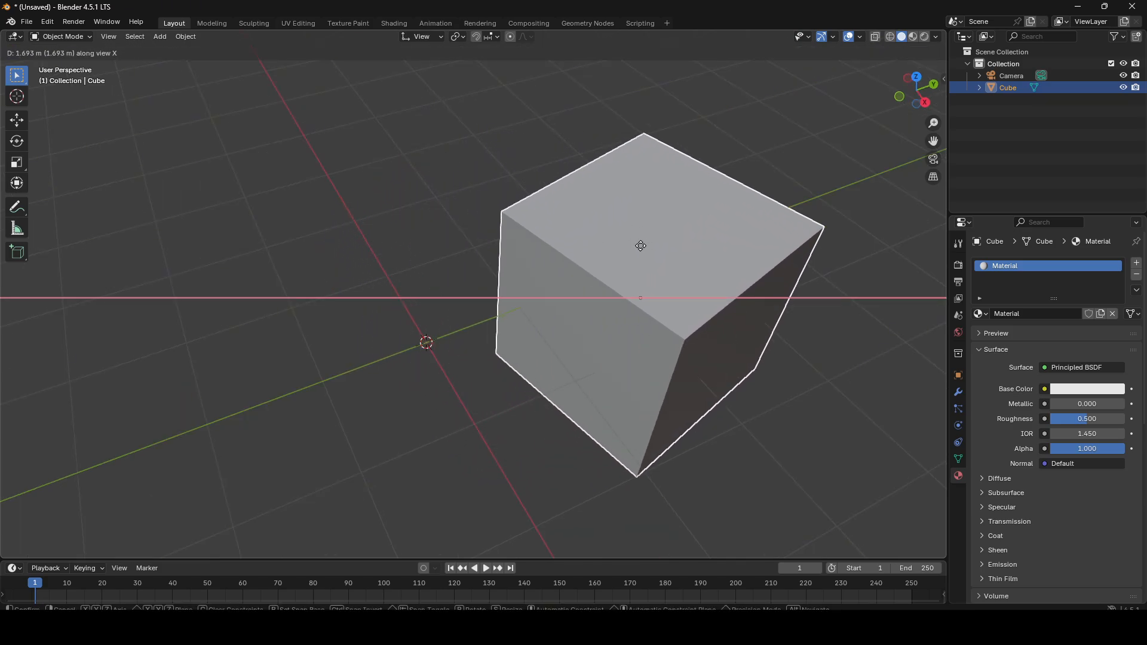
pyautogui.press('y')
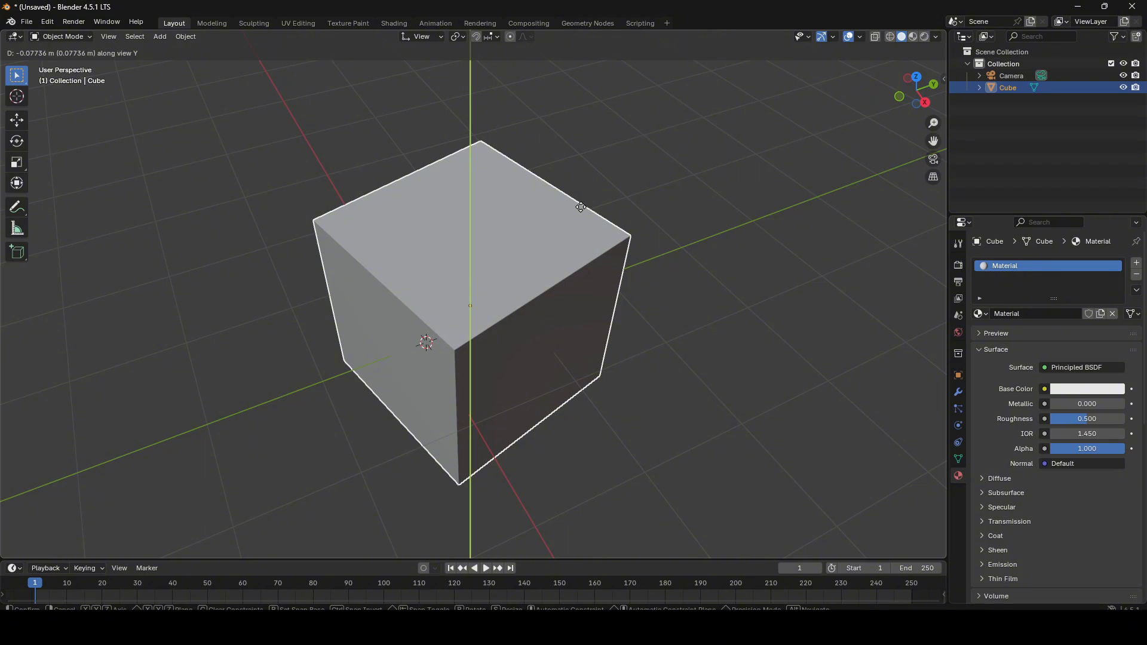
pyautogui.press('z')
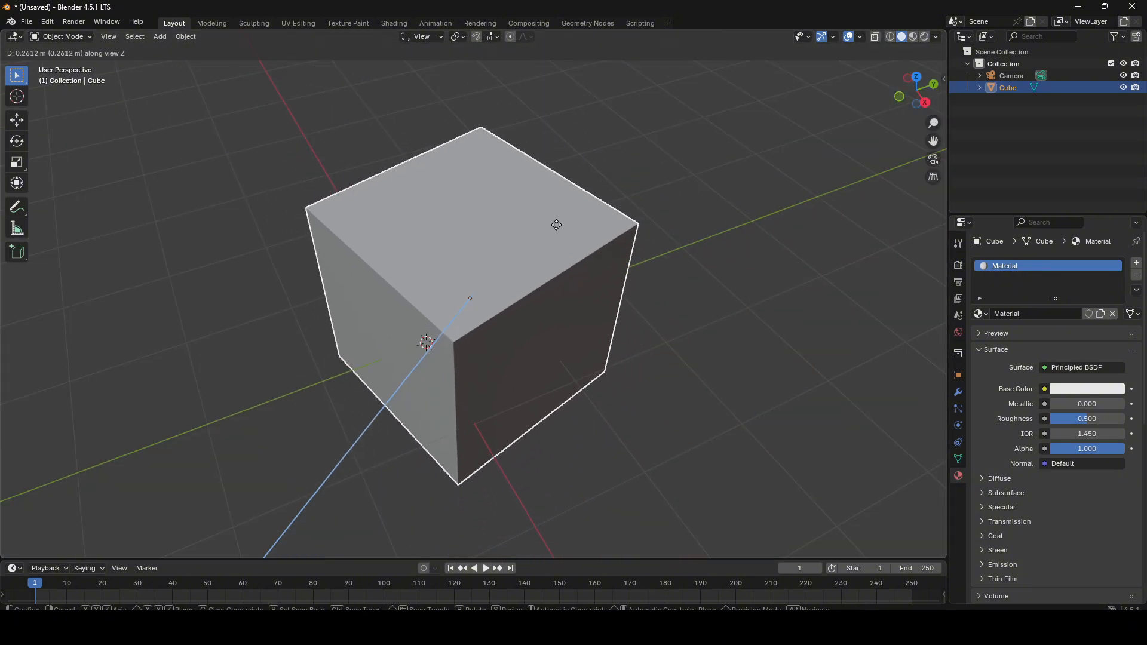
pyautogui.rightClick(555, 225)
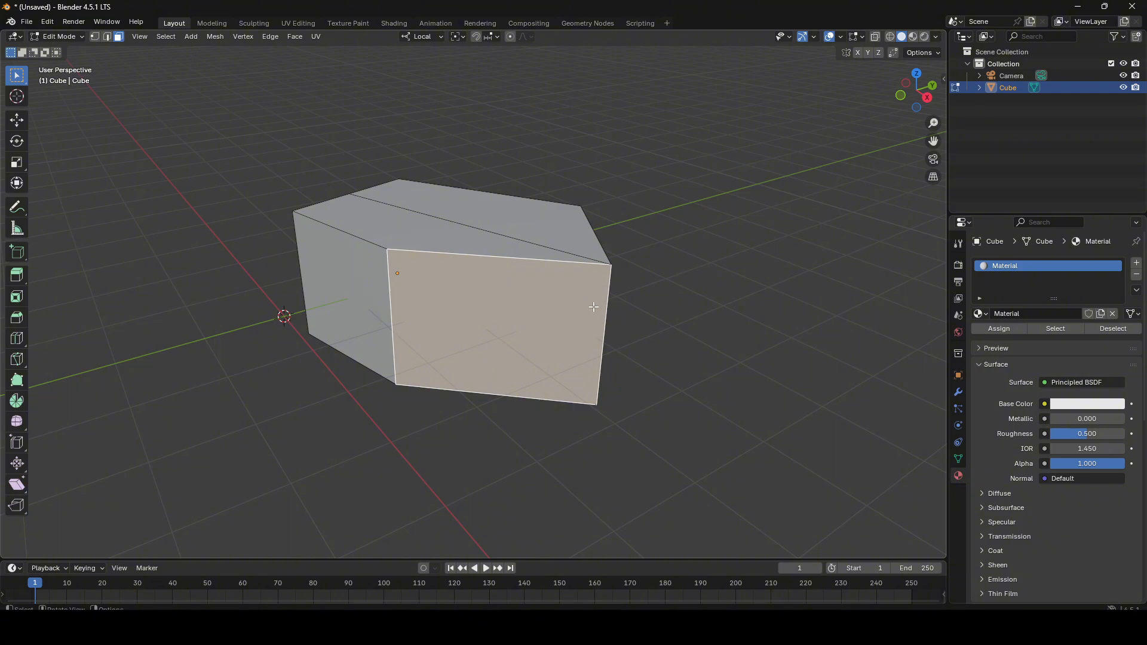
# - Try moving the mesh's selected angled side face along the local X and Y axes
pyautogui.moveTo(639, 229); pyautogui.dragTo(509, 347, button='middle')
pyautogui.press('g')
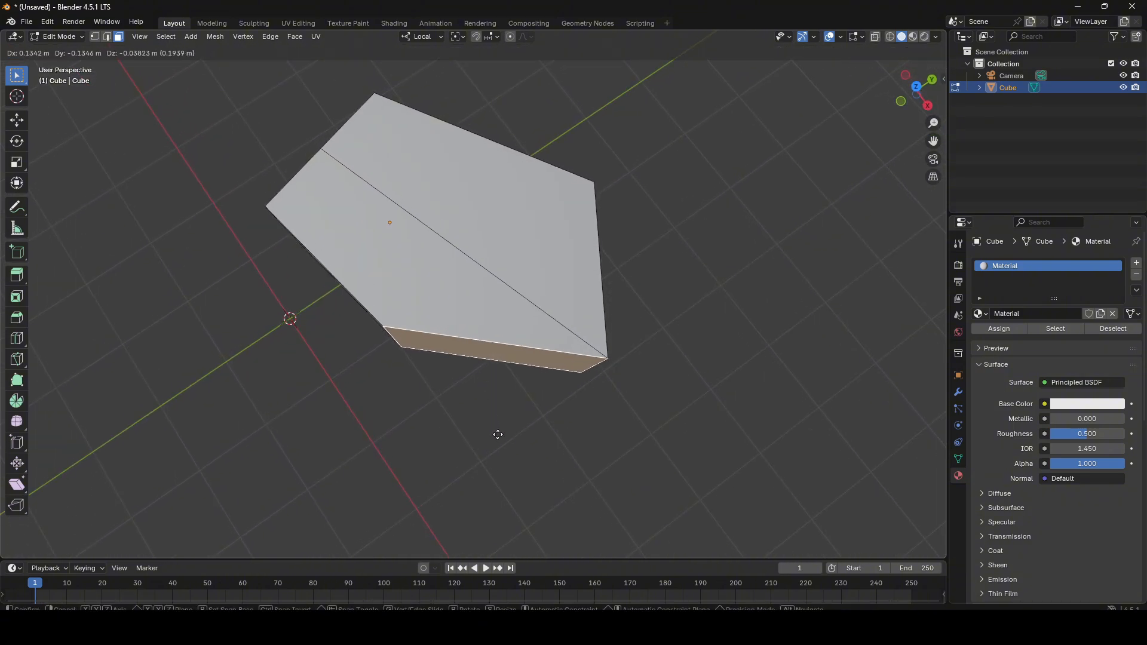
pyautogui.press('x')
pyautogui.press('y')
pyautogui.rightClick(540, 399)
# - Set the transform orientation to Normal and move the selected side face along its normal Z axis
pyautogui.press(',')
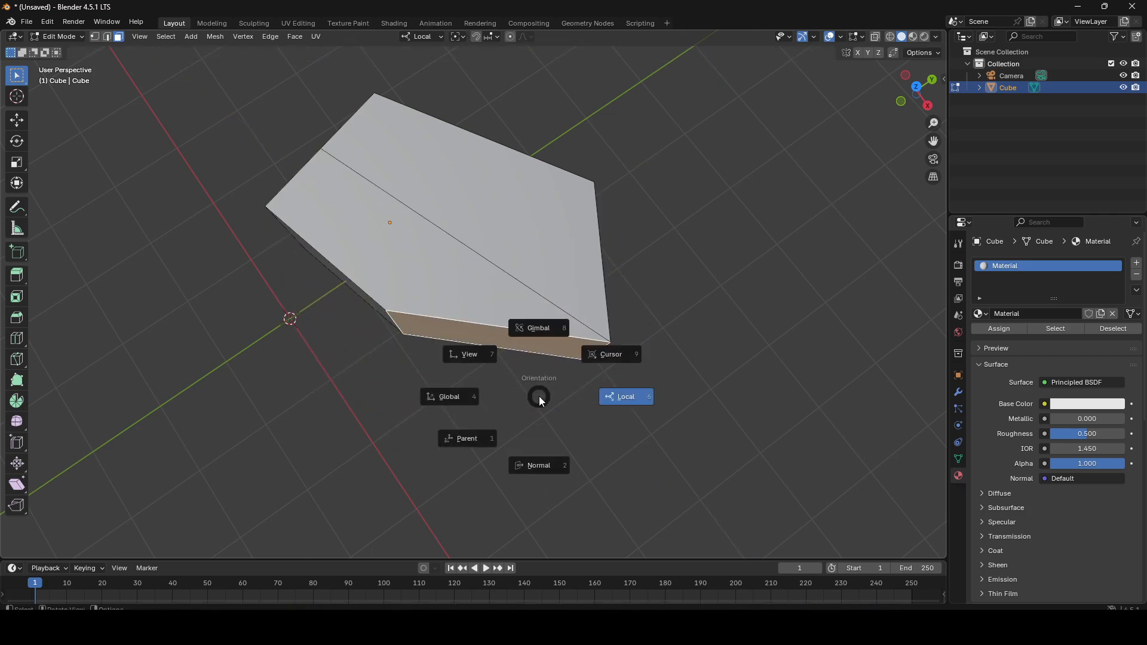
pyautogui.click(545, 461)
pyautogui.press('g')
pyautogui.press('z')
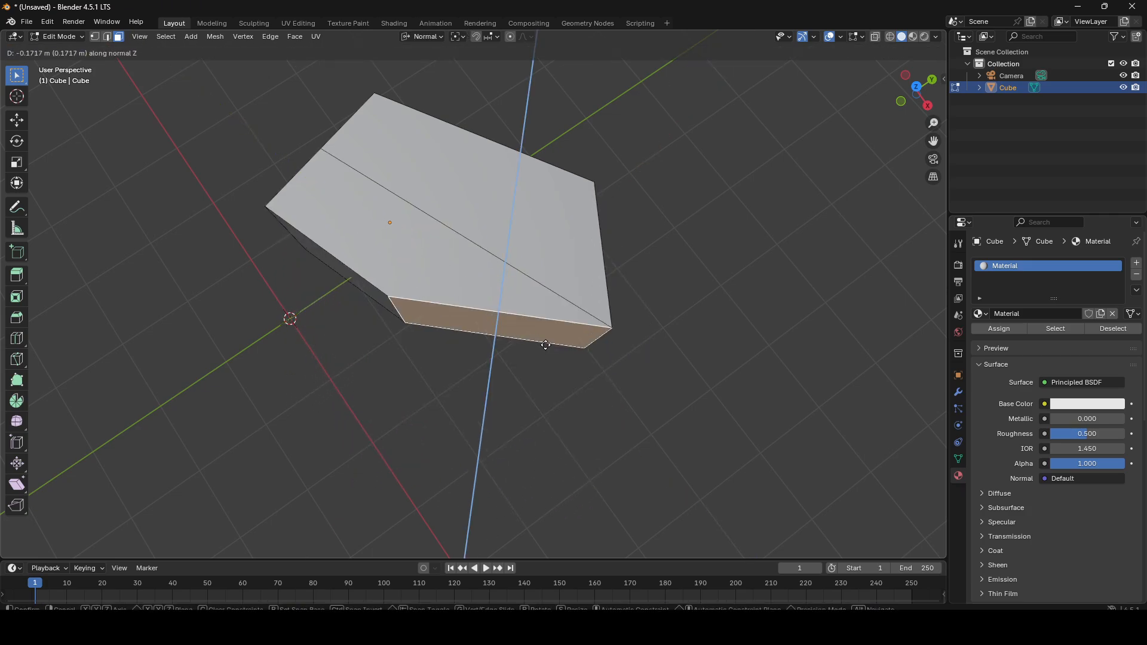
pyautogui.click(538, 367)
pyautogui.moveTo(539, 367); pyautogui.dragTo(530, 315, button='middle')
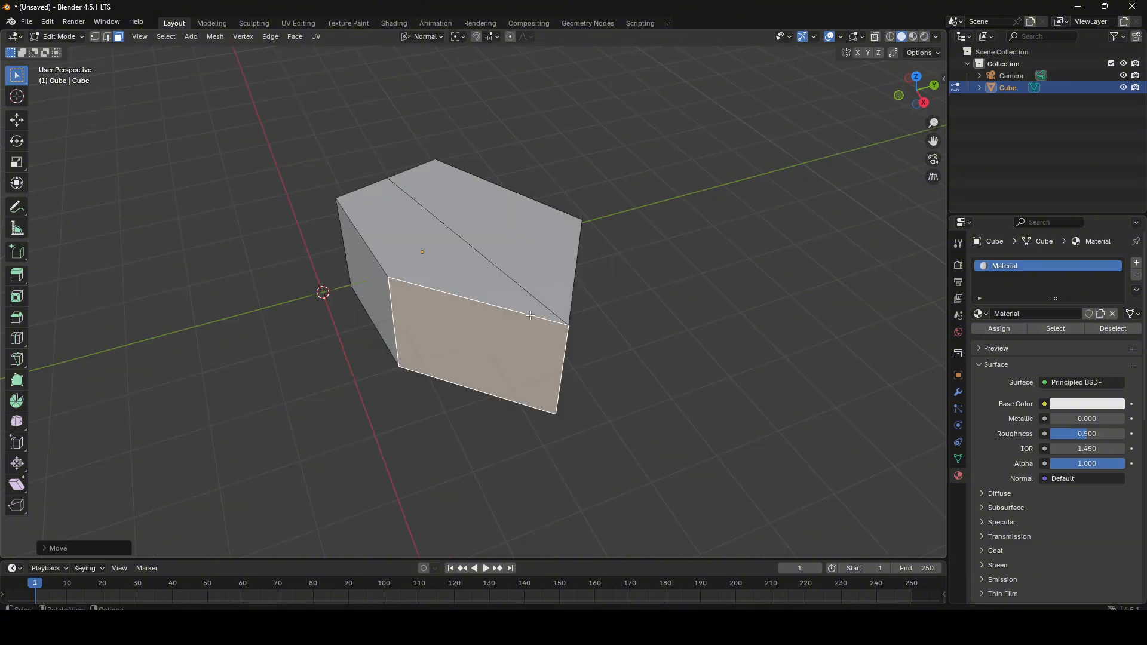
# - Set the transform orientation to Global
pyautogui.press('.')
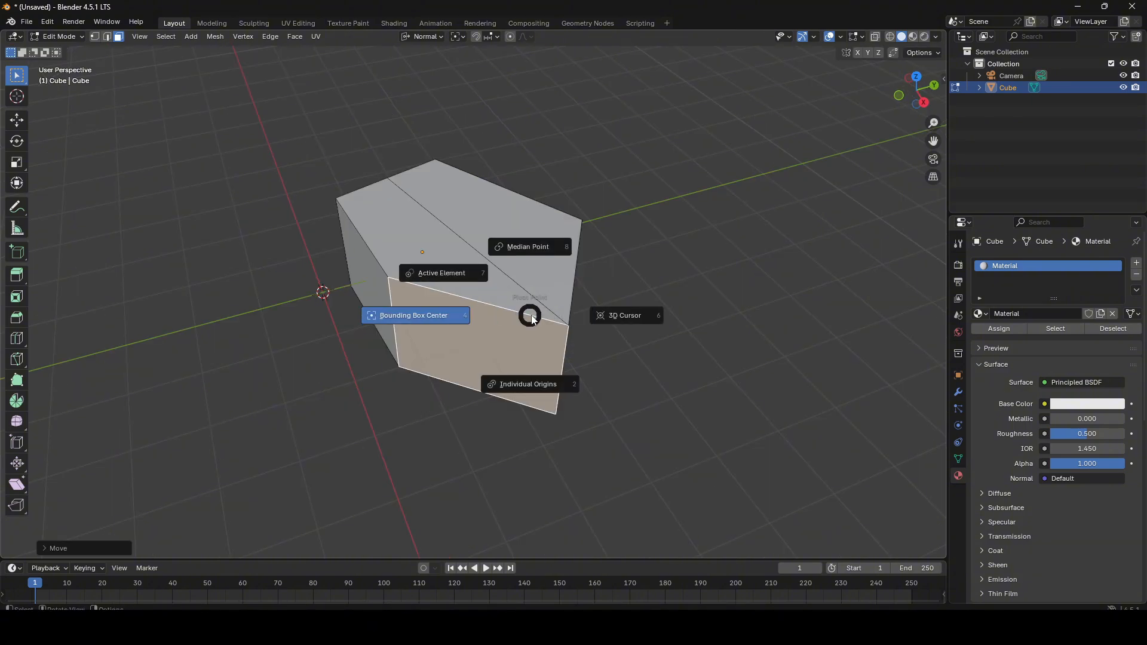
pyautogui.press(',')
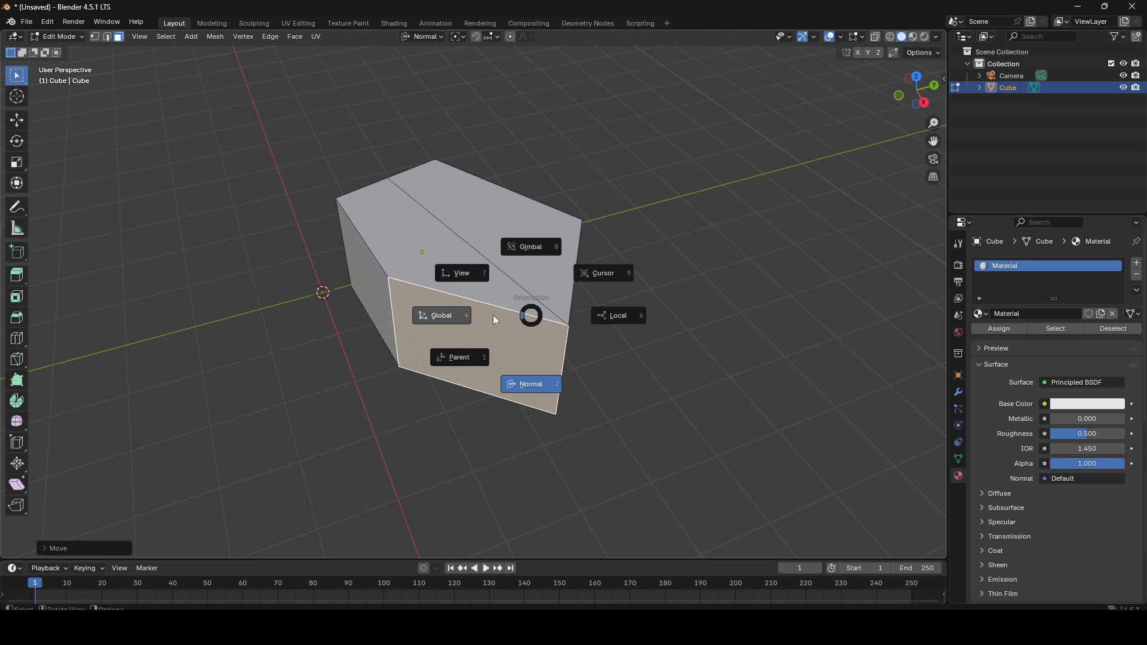
pyautogui.click(442, 316)
# - Set the pivot point to Active Element and try rotating the adjacent side faces around it, freely and about the global Z axis
pyautogui.press('.')
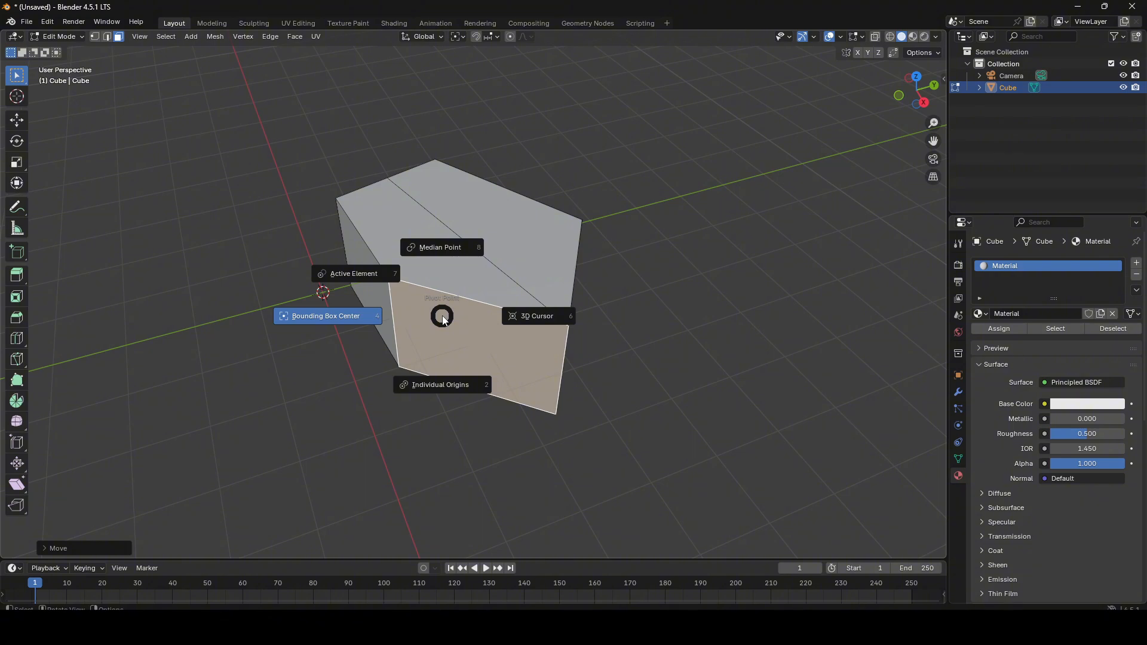
pyautogui.click(354, 274)
pyautogui.press('r')
pyautogui.click(486, 450)
pyautogui.keyDown('shift'); pyautogui.click(388, 314); pyautogui.keyUp('shift')
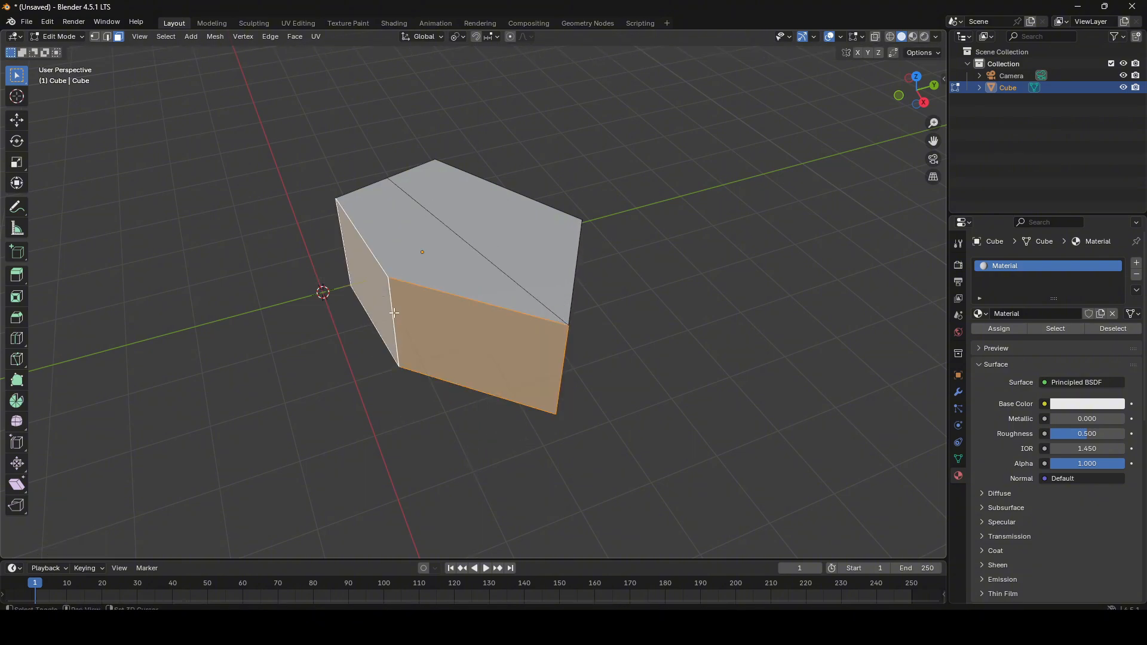
pyautogui.press('r')
pyautogui.press('z')
pyautogui.click(476, 422)
# - Set the pivot point to 3D Cursor and place the 3D cursor on an upper corner of the mesh in orthographic view
pyautogui.press('.')
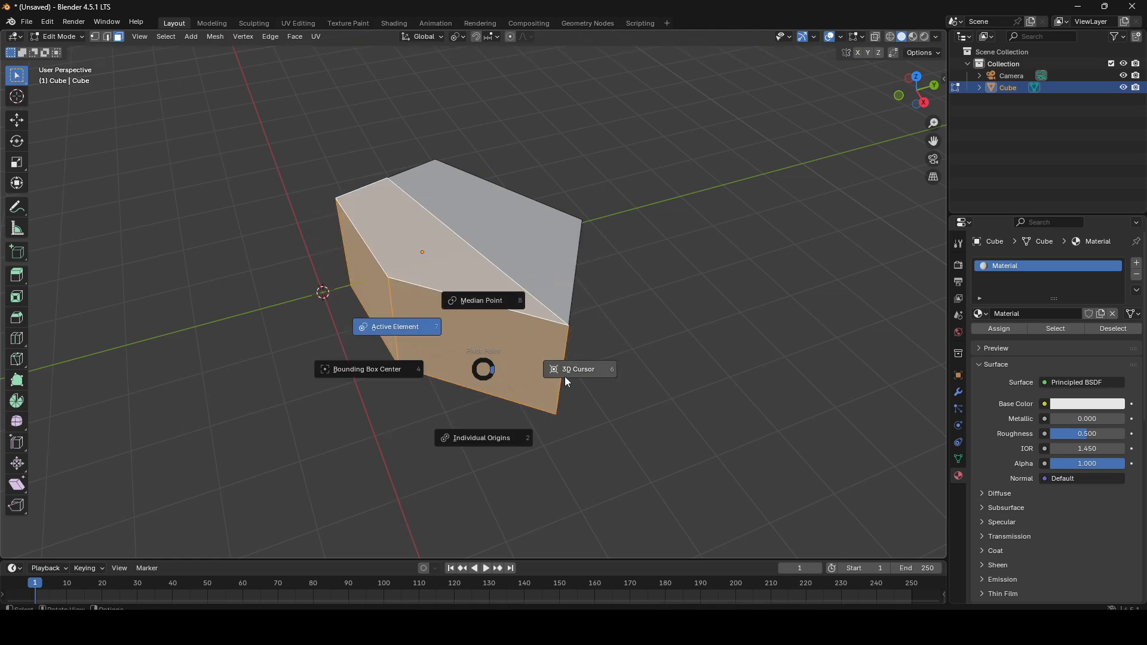
pyautogui.click(602, 374)
pyautogui.press('.')
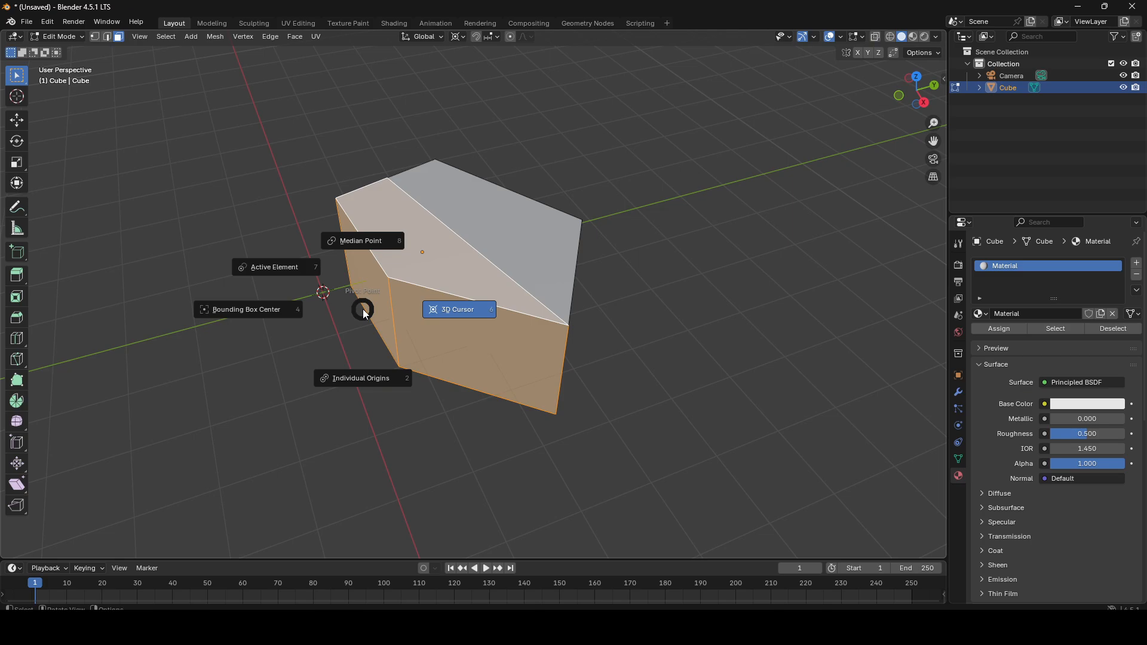
pyautogui.moveTo(363, 309); pyautogui.dragTo(561, 315, button='middle')
pyautogui.press('KP_5')
pyautogui.moveTo(562, 315); pyautogui.dragTo(541, 306, button='middle')
pyautogui.scroll(7, 496, 305)
pyautogui.moveTo(461, 259); pyautogui.dragTo(469, 259, button='middle')
pyautogui.keyDown('shift'); pyautogui.rightClick(468, 259); pyautogui.keyUp('shift')
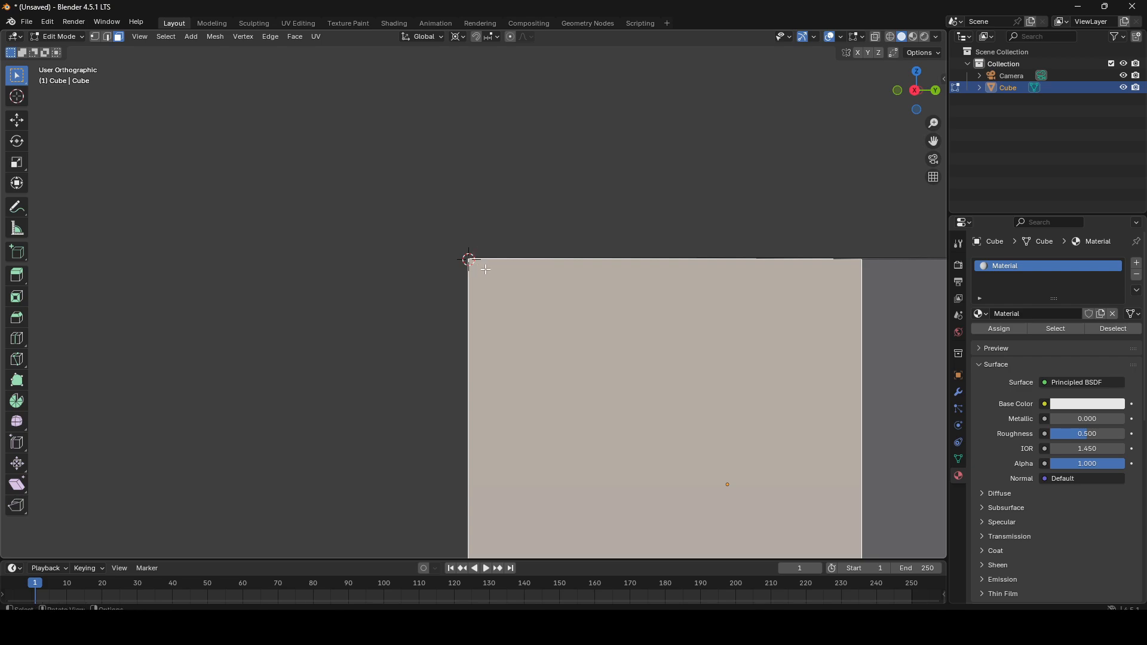
# - Try rotating the selected top and end faces about the global X axis around the 3D cursor, and reset the cursor to the world origin
pyautogui.moveTo(468, 259); pyautogui.dragTo(481, 281, button='middle')
pyautogui.scroll(-6, 460, 319)
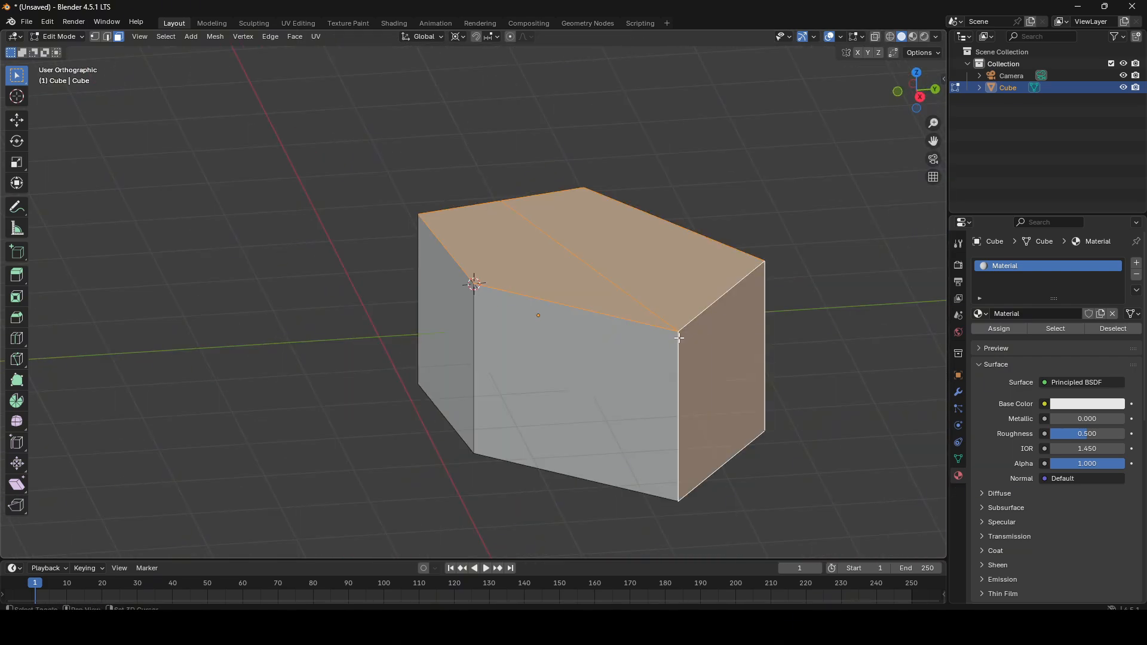
pyautogui.press('r')
pyautogui.press('x')
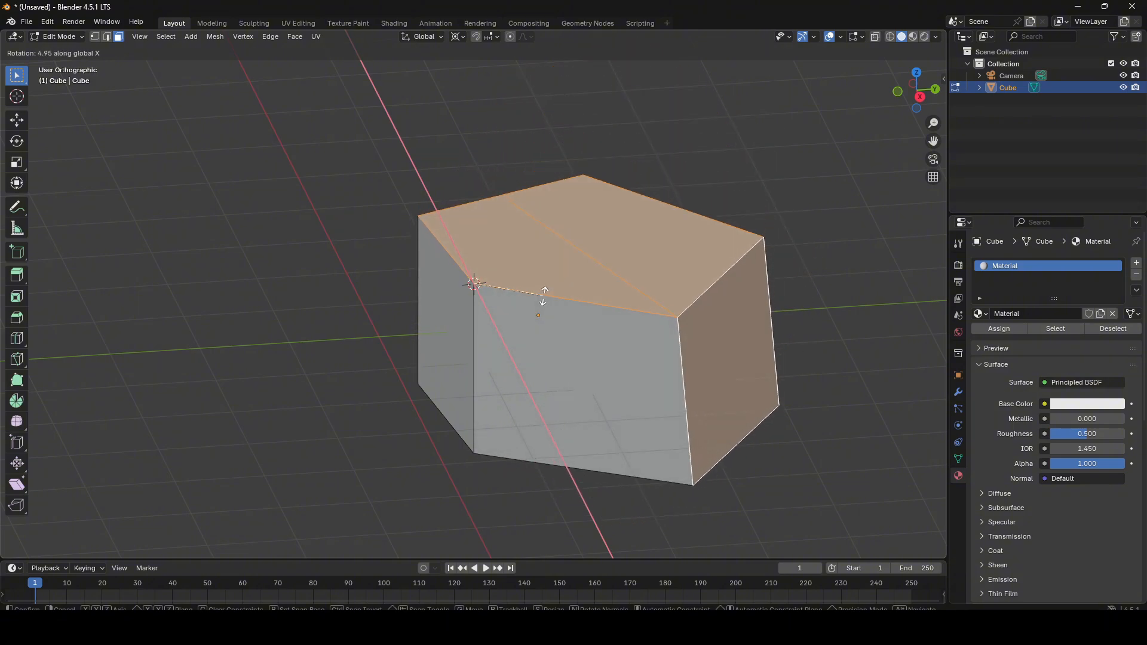
pyautogui.click(543, 295)
pyautogui.hotkey('shift', 'c')
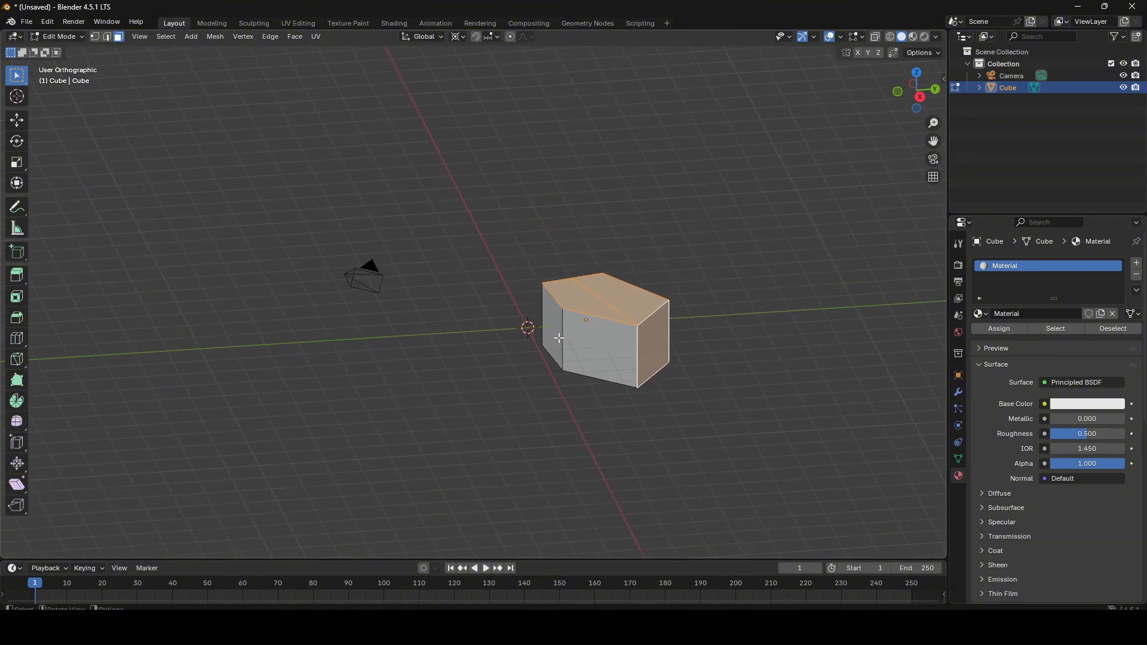
pyautogui.scroll(1, 561, 339)
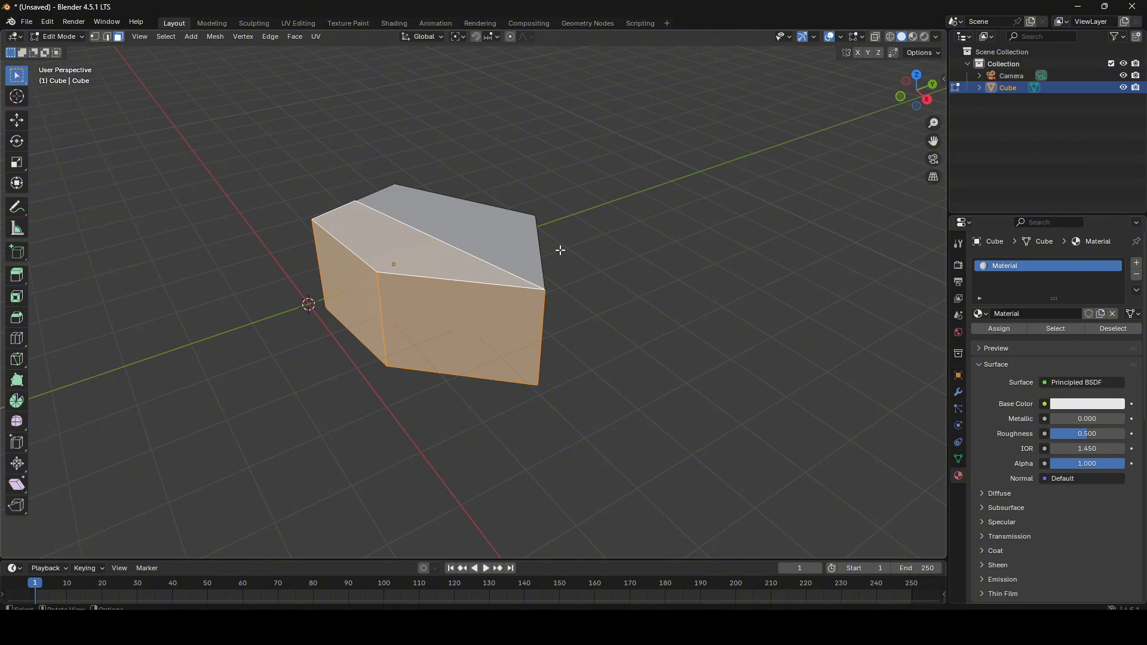
# - Inset the three selected faces individually and try scaling them together about their bounding box center
pyautogui.press('i')
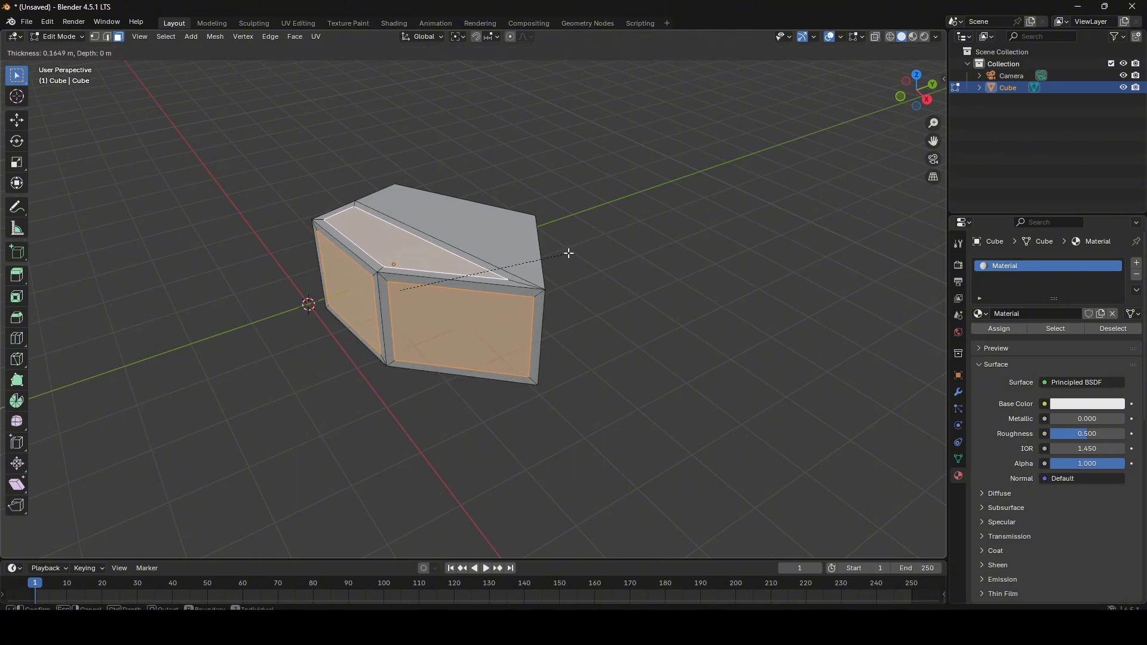
pyautogui.click(567, 253)
pyautogui.press('s')
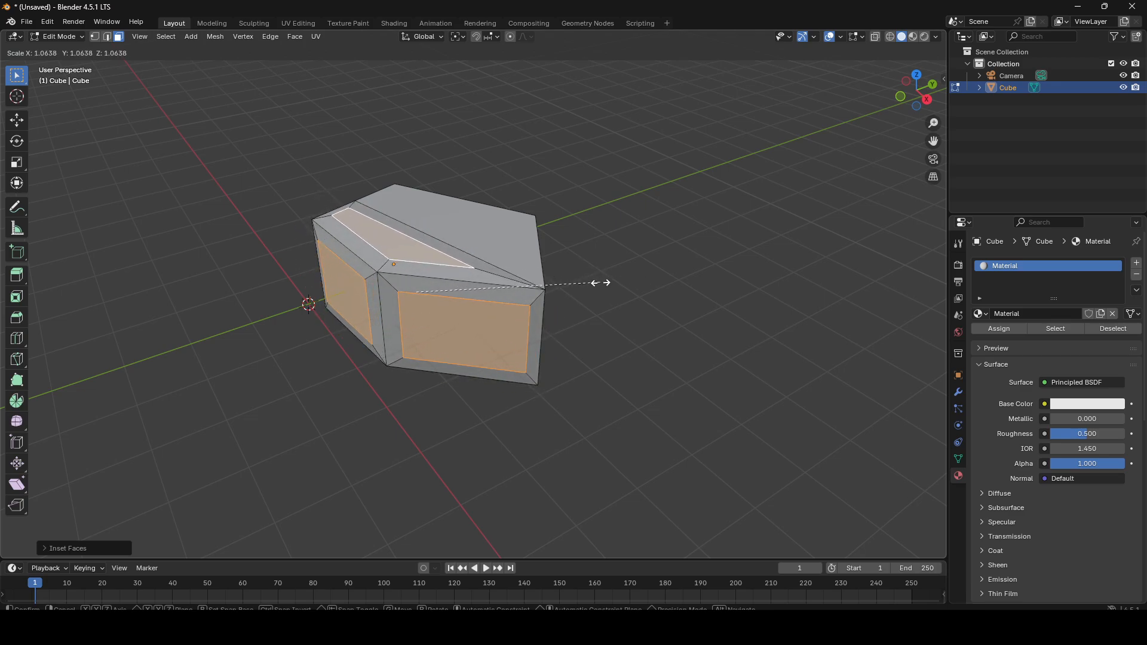
pyautogui.rightClick(600, 282)
# - Set the pivot point to Individual Origins and scale the three inset faces down, each about its own center
pyautogui.press('.')
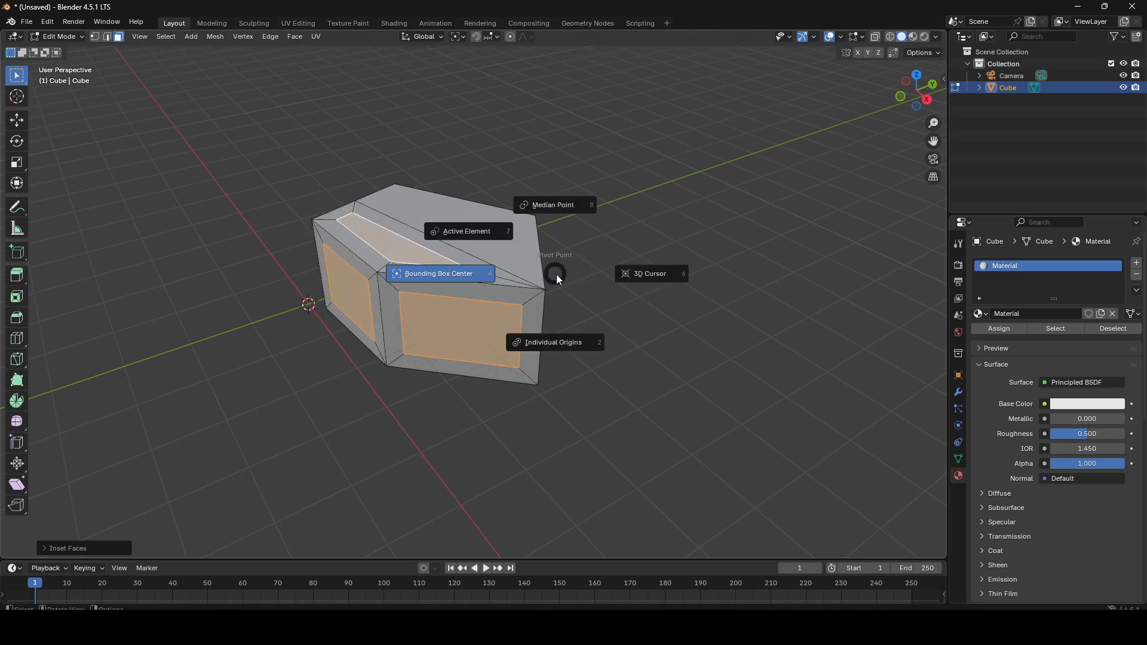
pyautogui.click(557, 342)
pyautogui.press('s')
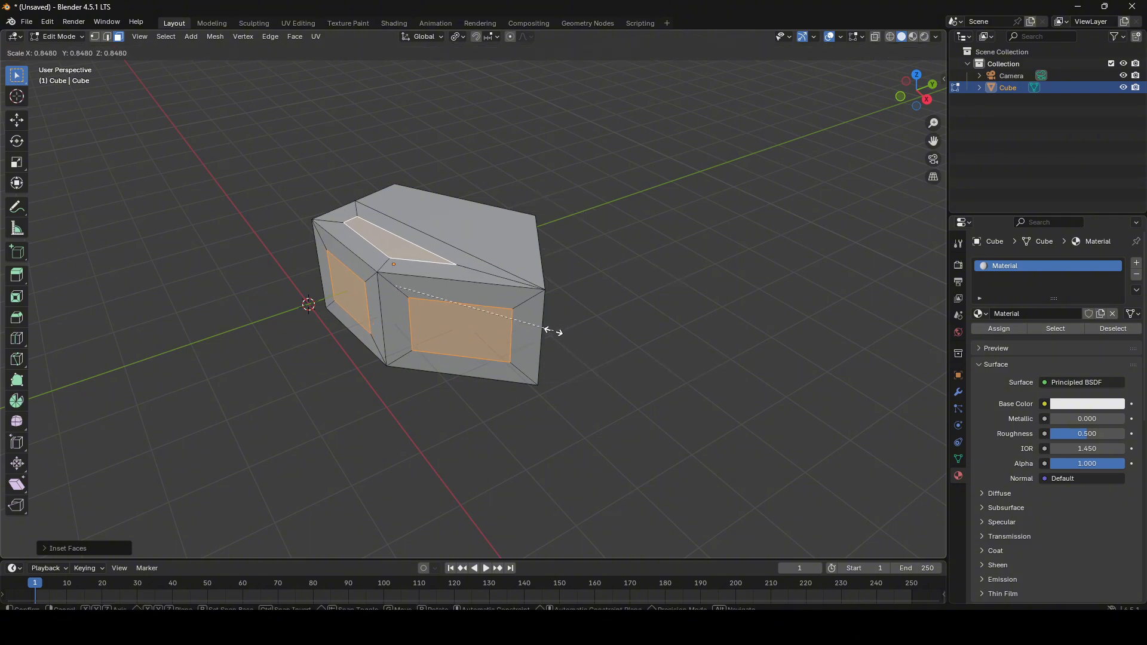
pyautogui.click(522, 328)
# - Select three adjoining faces on the mesh's opposite side and inset them together as one region by about 0.33 m
pyautogui.moveTo(522, 328); pyautogui.dragTo(311, 251, button='middle')
pyautogui.click(364, 334)
pyautogui.keyDown('shift'); pyautogui.click(429, 266); pyautogui.keyUp('shift')
pyautogui.keyDown('shift'); pyautogui.click(540, 300); pyautogui.keyUp('shift')
pyautogui.press('i')
pyautogui.press('i')
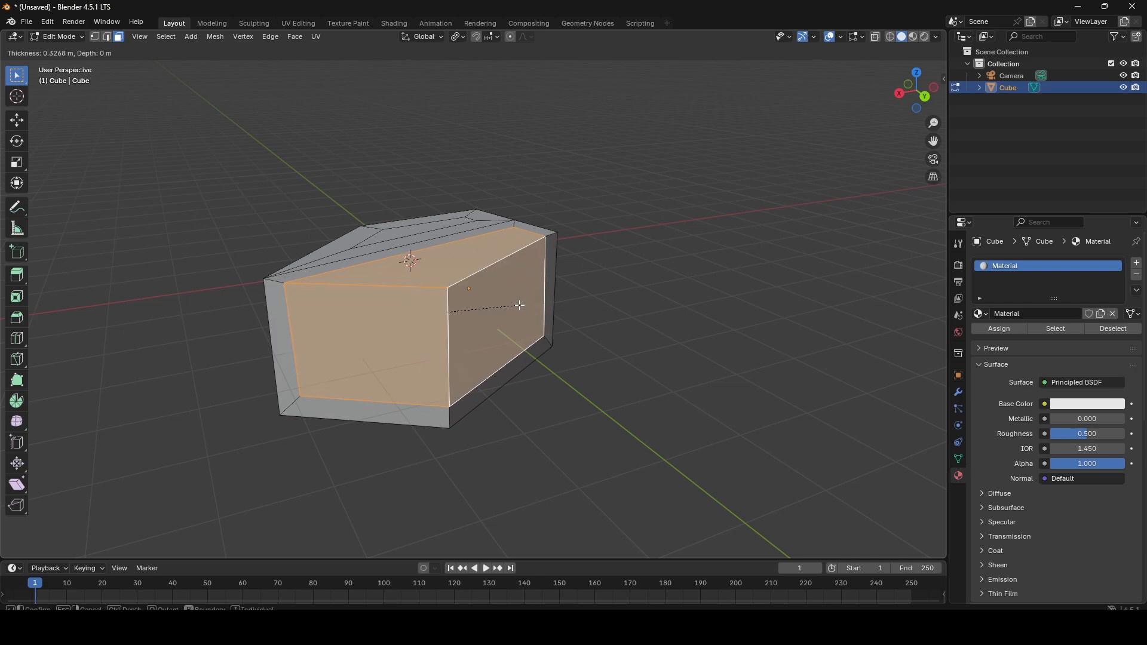
pyautogui.click(520, 310)
# - Return to Object Mode and set the pivot point to Bounding Box Center
pyautogui.press('Tab')
pyautogui.press('.')
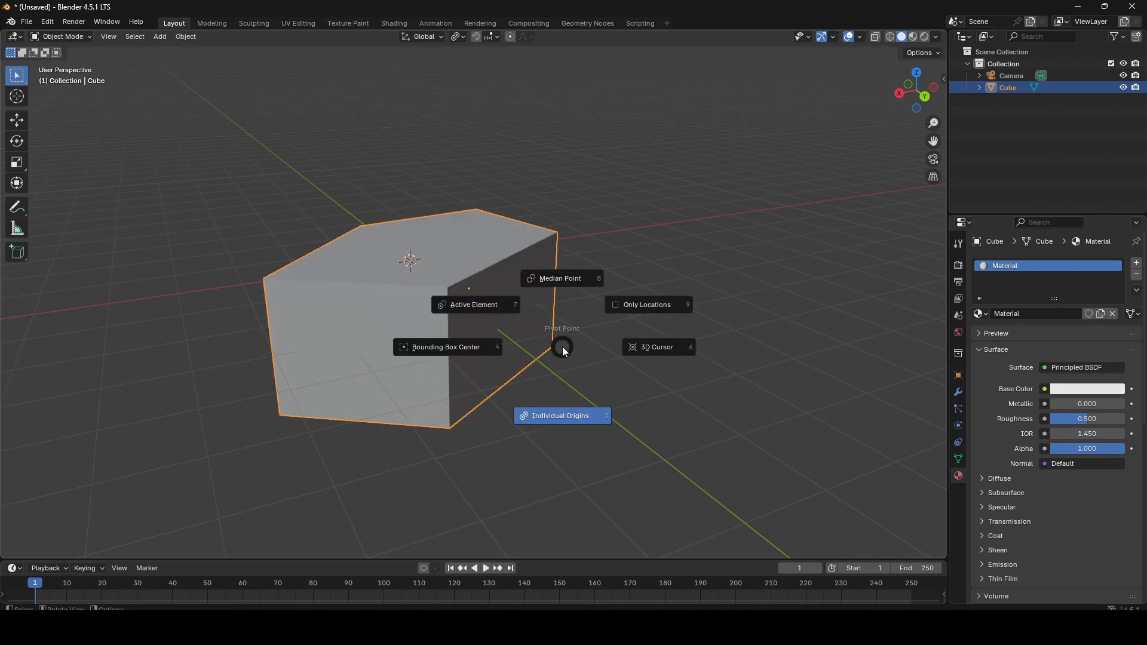
pyautogui.click(463, 347)
pyautogui.moveTo(394, 280); pyautogui.dragTo(544, 263, button='middle')
pyautogui.scroll(1, 544, 263)
# - Delete the edited cube and add a new mesh cube at the world origin
pyautogui.press('Tab')
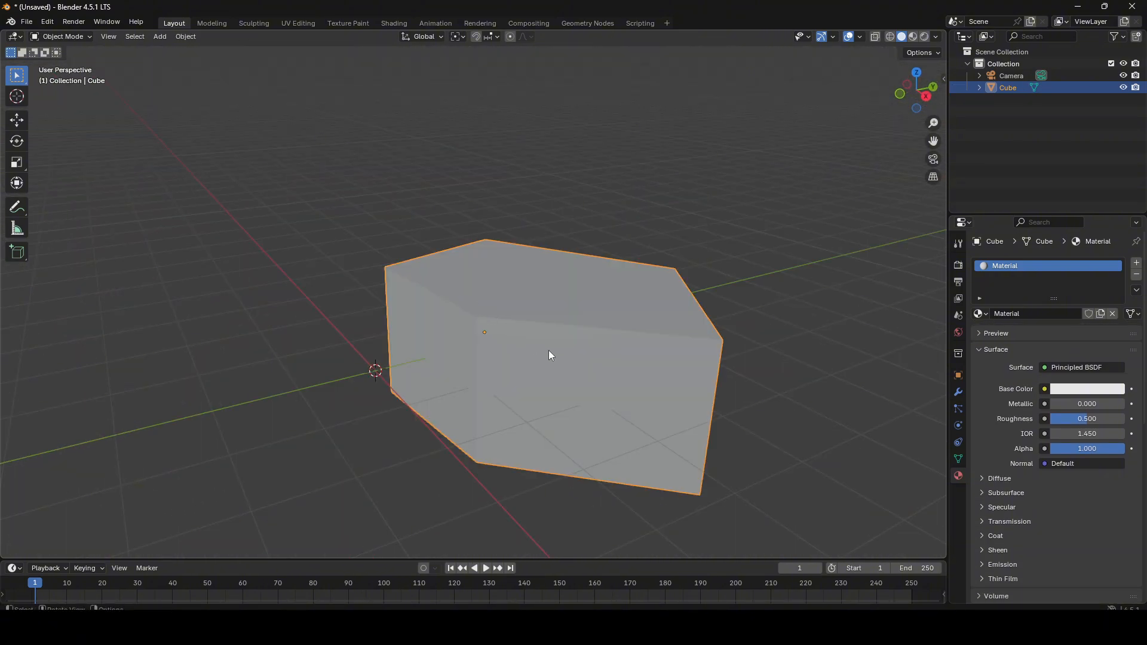
pyautogui.press('x')
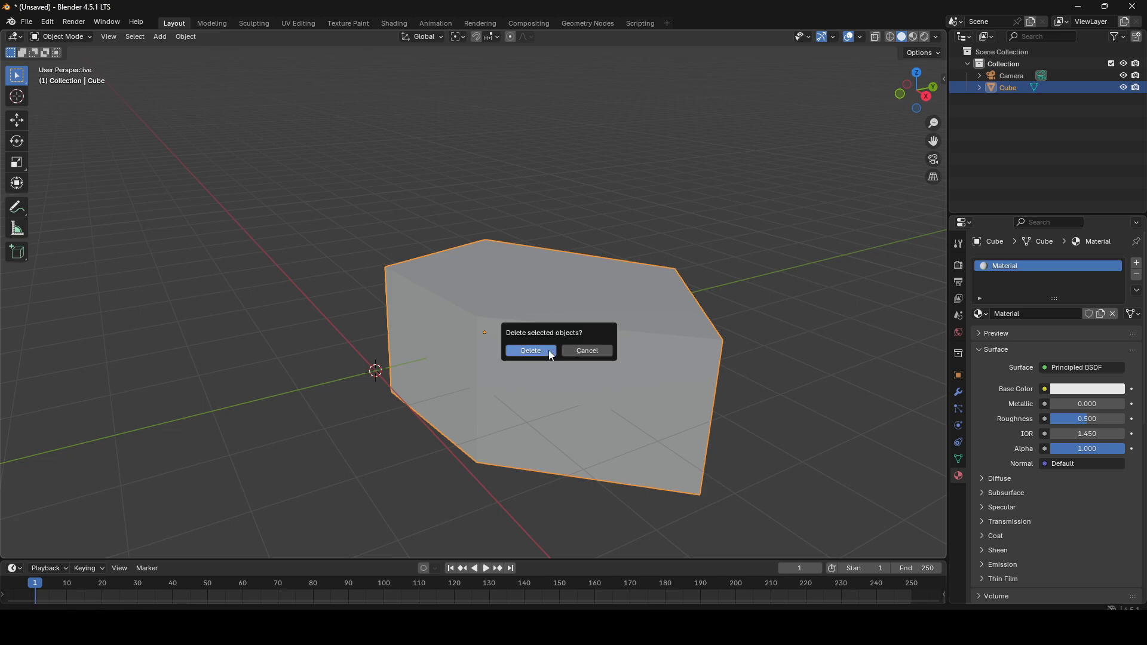
pyautogui.click(551, 353)
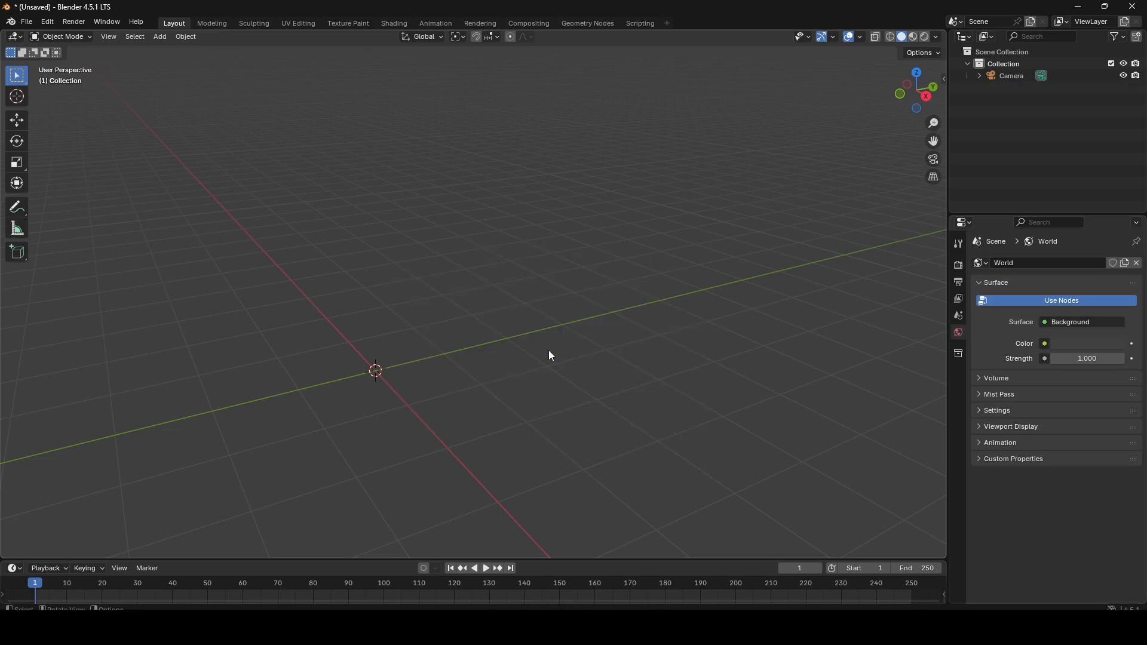
pyautogui.hotkey('shift', 'a')
pyautogui.moveTo(542, 366)
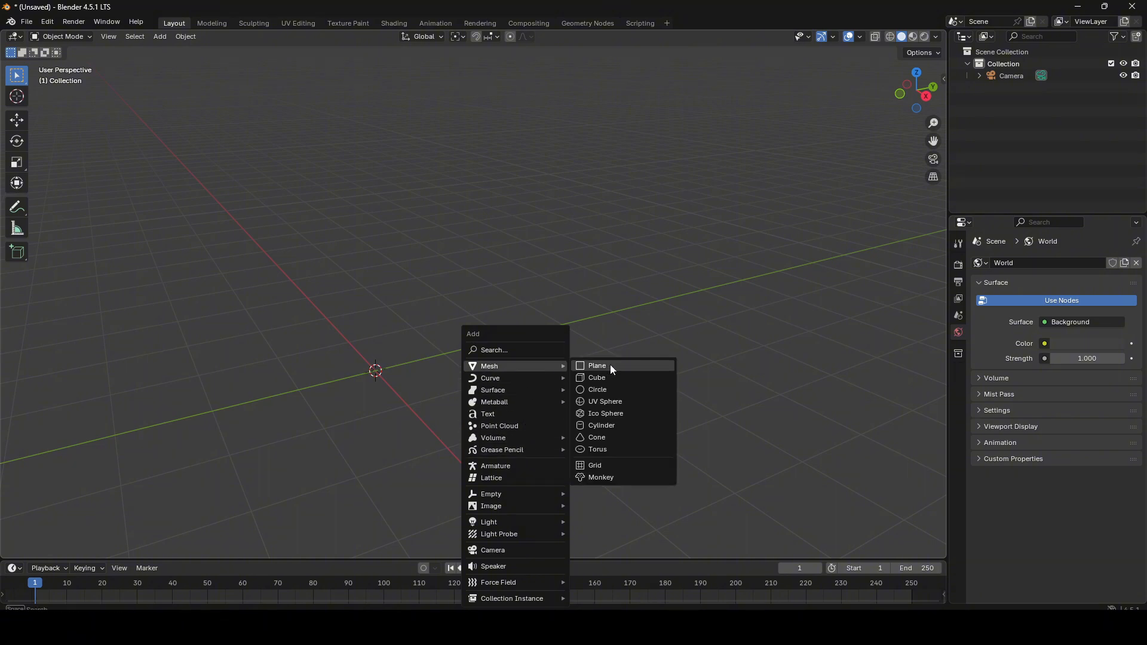
pyautogui.click(617, 378)
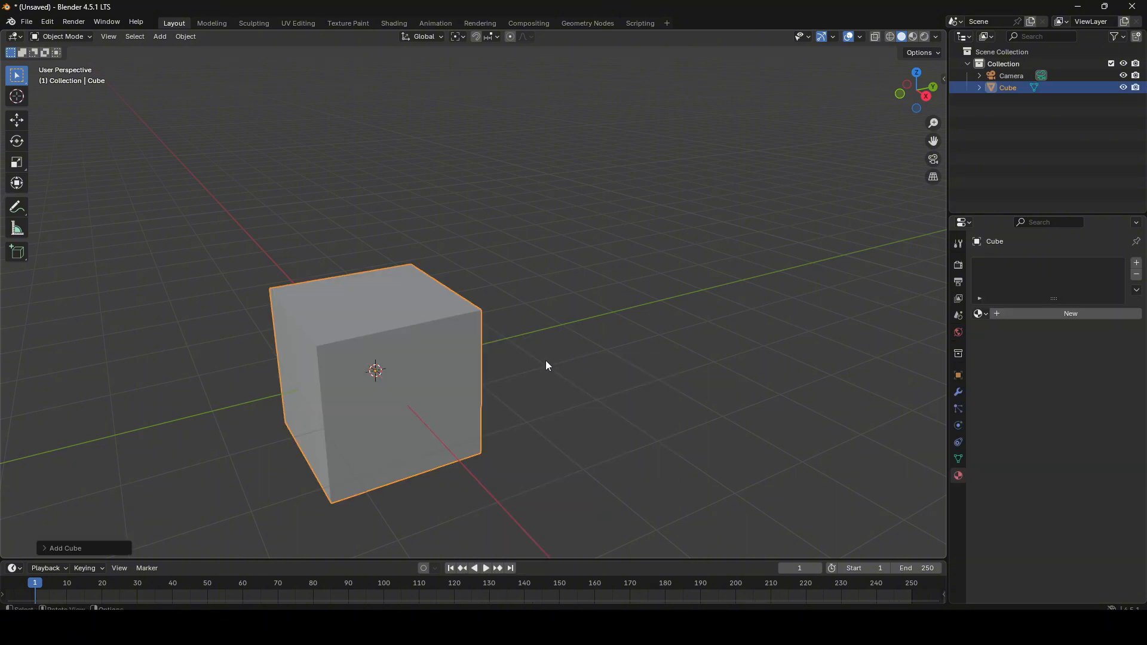
# - Frame the new cube and select one of its upper corner vertices in Edit Mode
pyautogui.press('KP_Decimal')
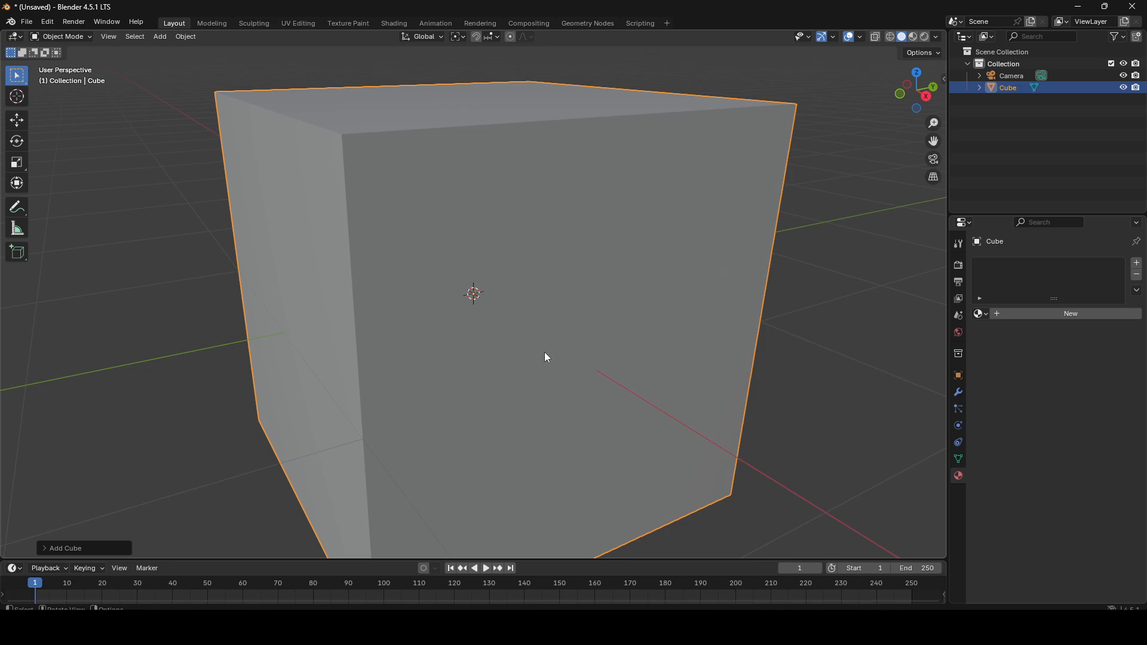
pyautogui.scroll(-4, 543, 352)
pyautogui.moveTo(543, 351); pyautogui.dragTo(590, 317, button='middle')
pyautogui.press('Tab')
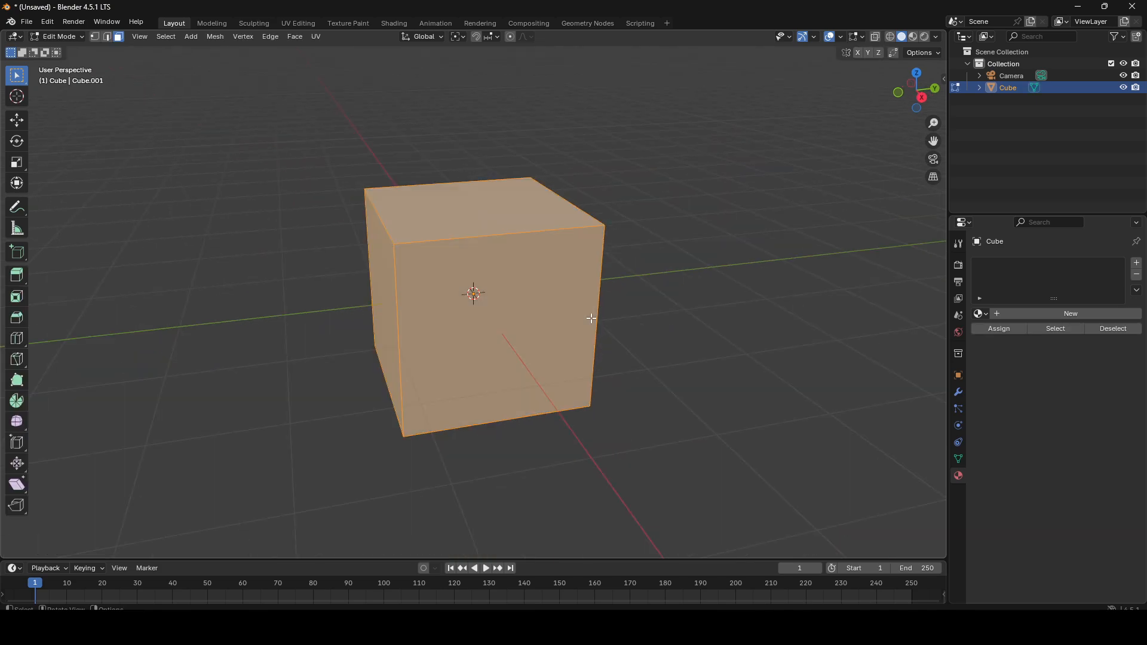
pyautogui.press('1')
pyautogui.click(402, 250)
pyautogui.moveTo(402, 249); pyautogui.dragTo(471, 317, button='middle')
# - Try moving the selected corner vertex freely and undo the move
pyautogui.press('g')
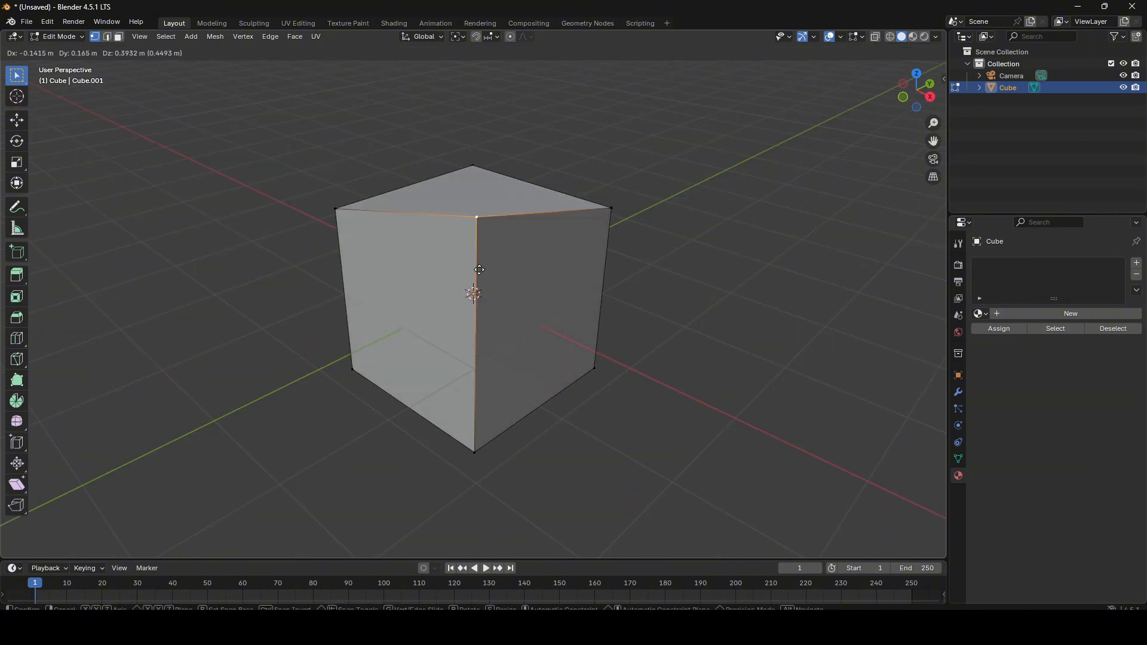
pyautogui.press('Escape')
pyautogui.moveTo(479, 270); pyautogui.dragTo(469, 182)
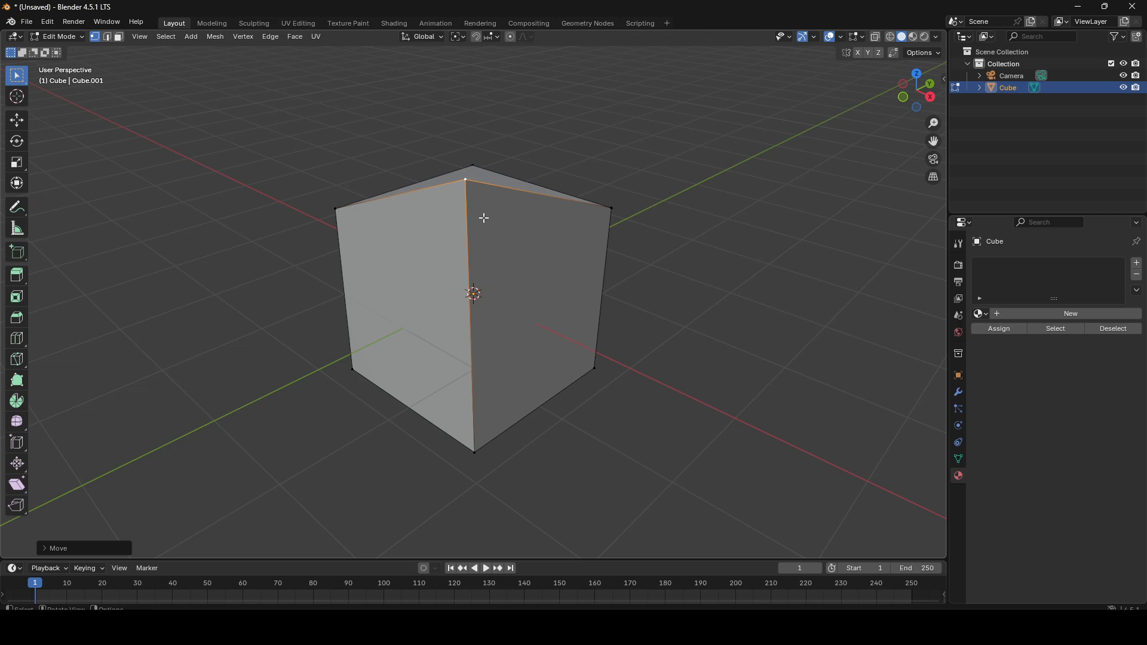
pyautogui.hotkey('ctrl', 'z')
pyautogui.moveTo(491, 257); pyautogui.dragTo(504, 310, button='middle')
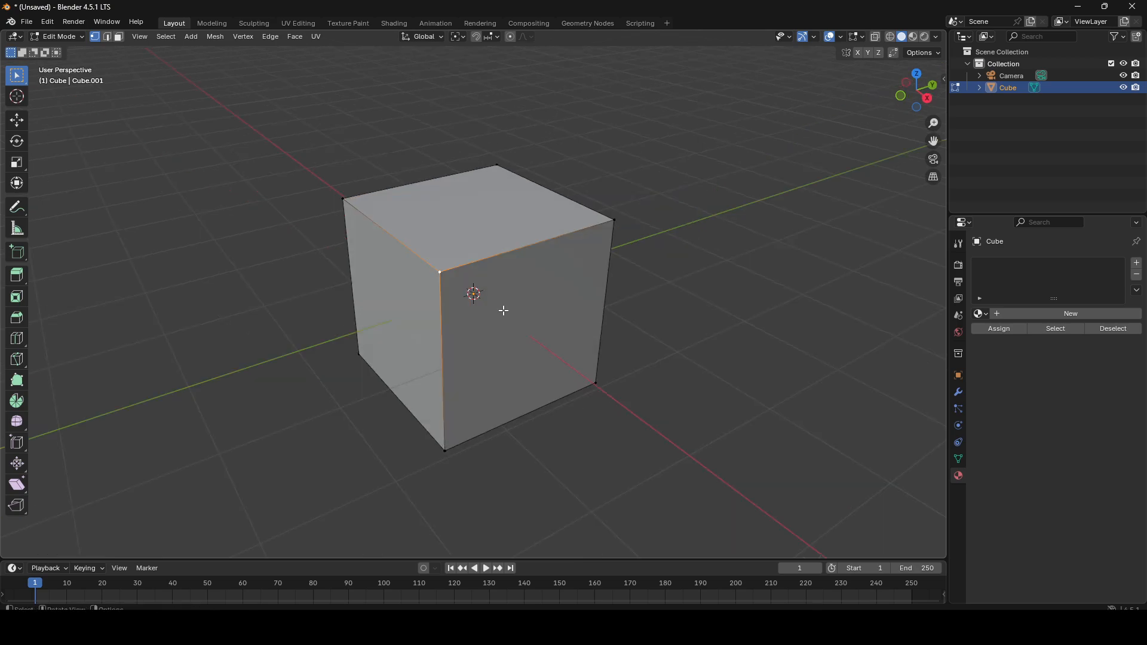
# - Show the transform values and, in Object Mode, move the cube to about X 0.5 m, Y 1.03 m, Z 2.12 m
pyautogui.press('n')
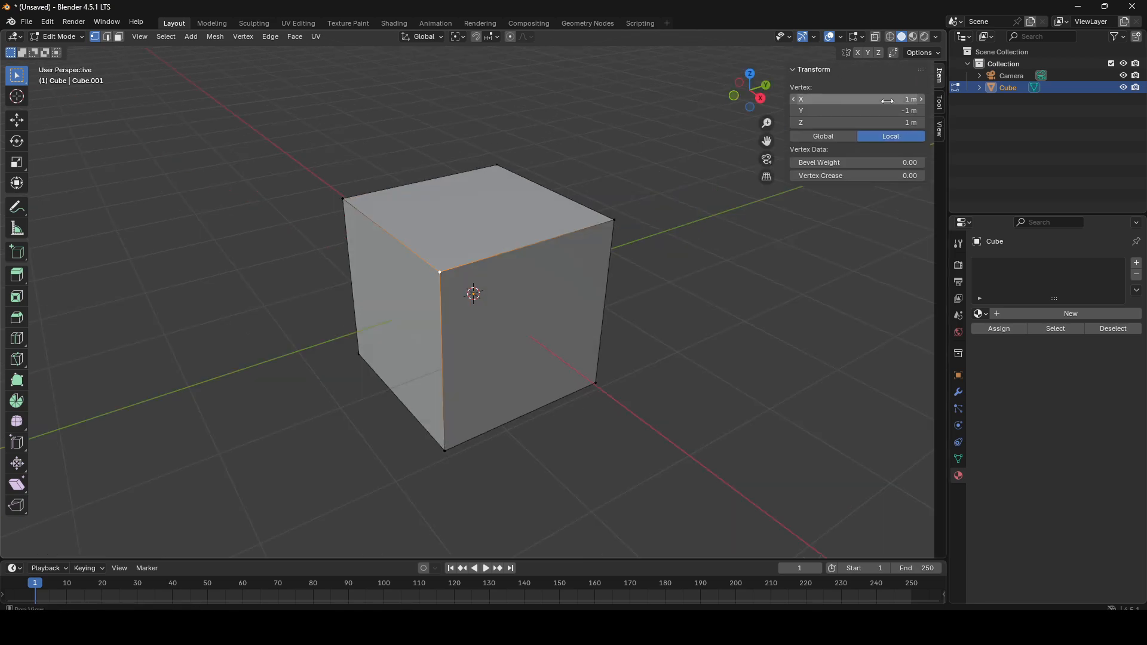
pyautogui.press('Tab')
pyautogui.press('g')
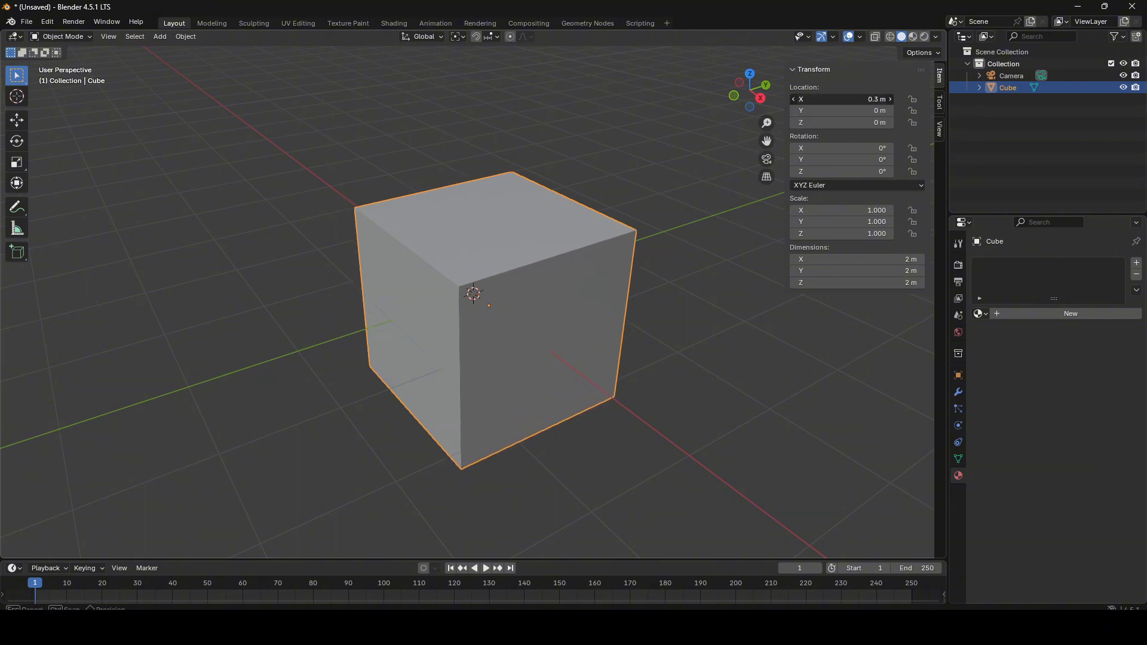
pyautogui.scroll(-2, 553, 468)
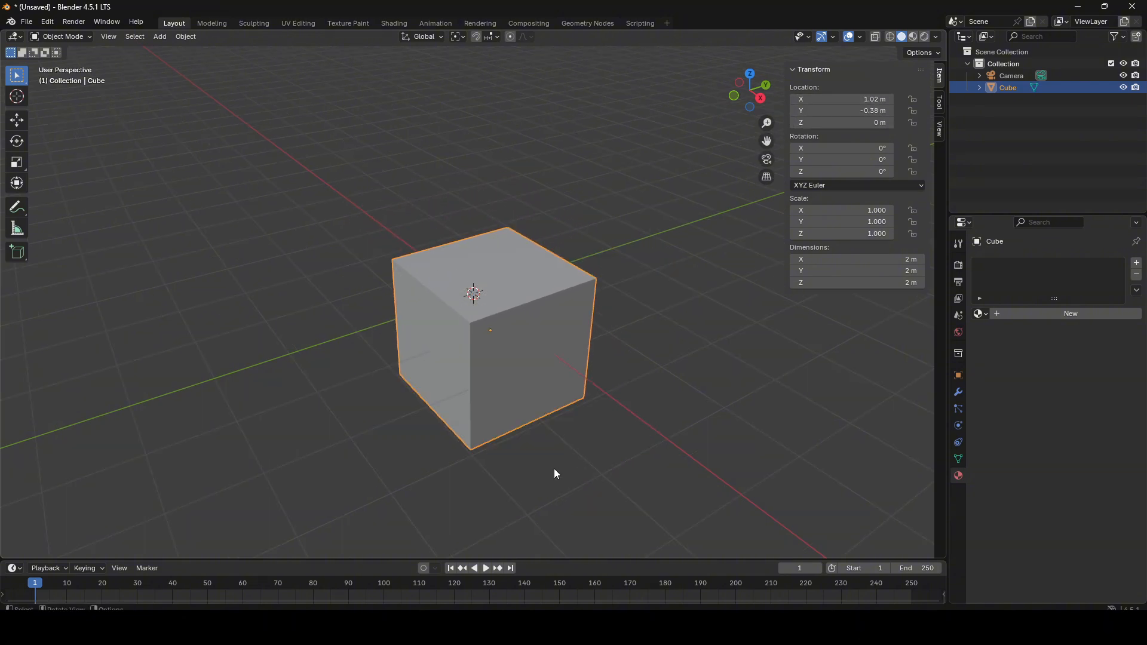
pyautogui.press('g')
pyautogui.click(616, 303)
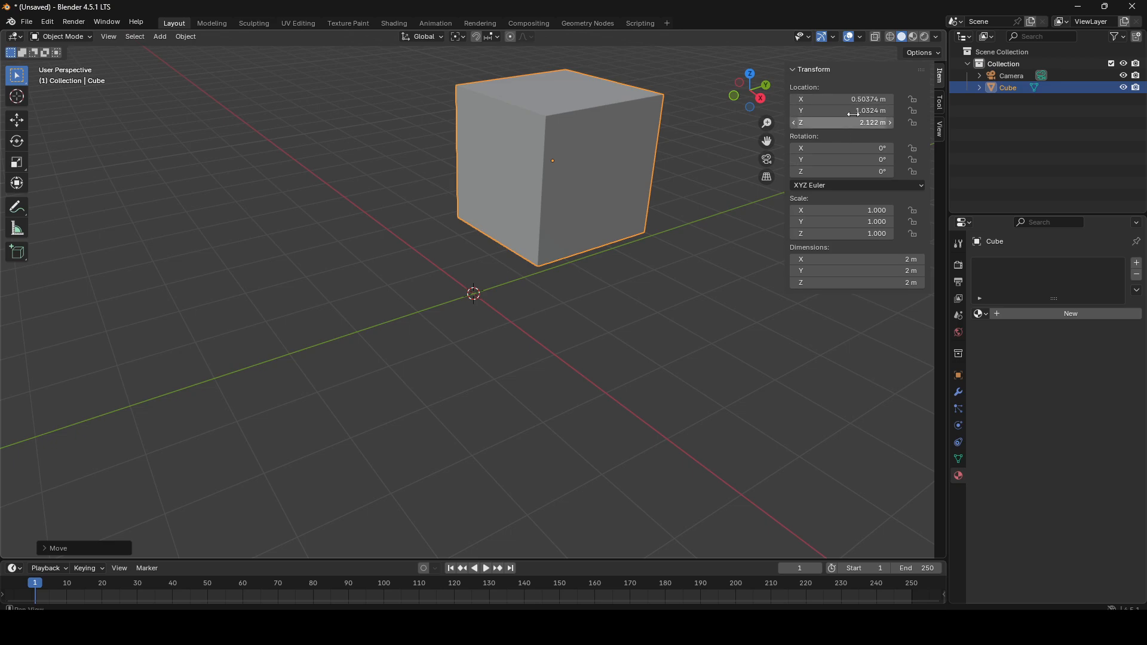
# - Rotate the cube to about 15°, 24.3° and -15.2° and scale it to about 2.29, 1.90 and 1.97 on X, Y and Z
pyautogui.moveTo(839, 148)
pyautogui.mouseDown()
pyautogui.moveTo(860, 148)
pyautogui.moveTo(854, 160)
pyautogui.mouseUp()
pyautogui.press('r')
pyautogui.moveTo(840, 210); pyautogui.dragTo(884, 210)
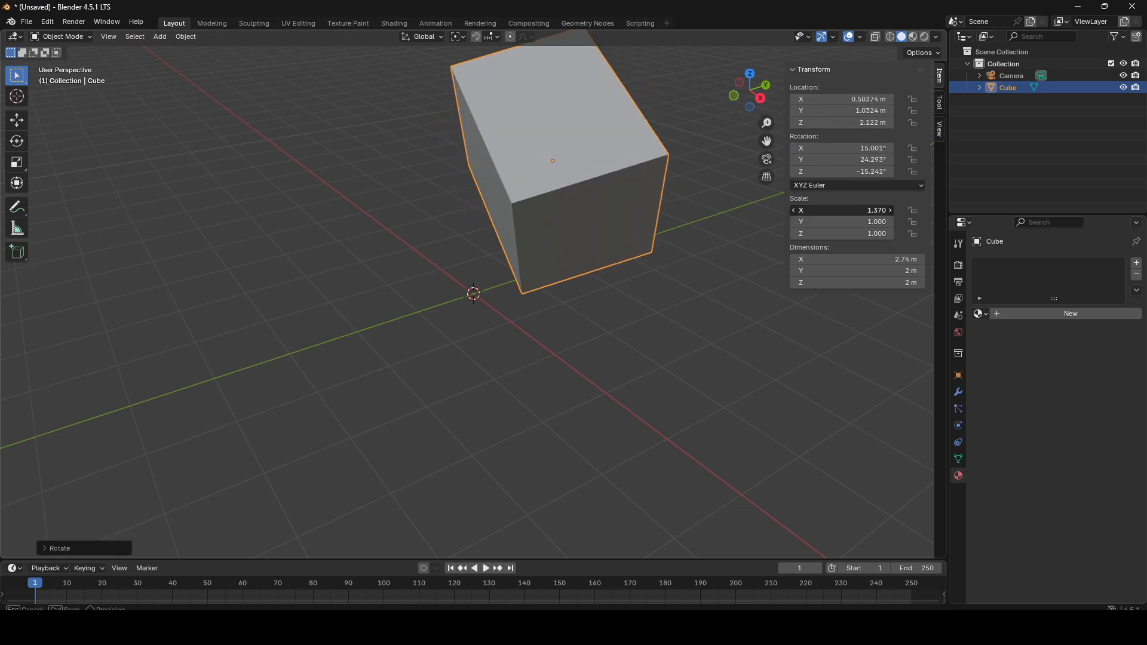
pyautogui.moveTo(839, 221); pyautogui.dragTo(857, 222)
pyautogui.moveTo(848, 270); pyautogui.dragTo(896, 270)
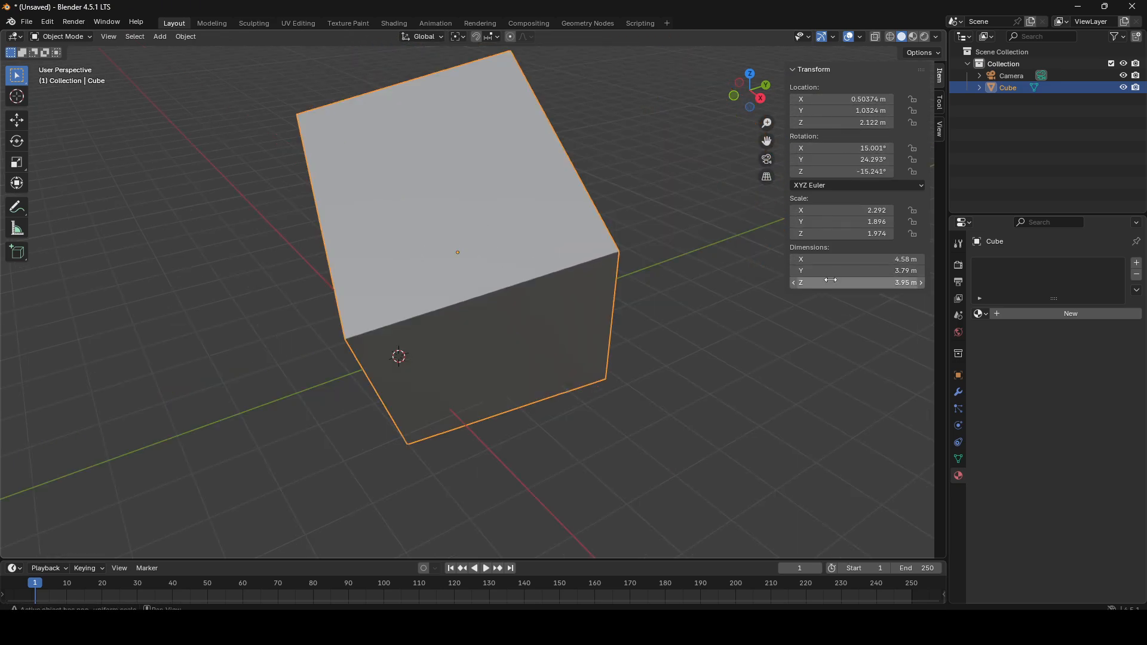
pyautogui.keyDown('ctrl'); pyautogui.scroll(1, 830, 280); pyautogui.keyUp('ctrl')
# - Display the active tool's settings and activate the Move tool
pyautogui.click(938, 101)
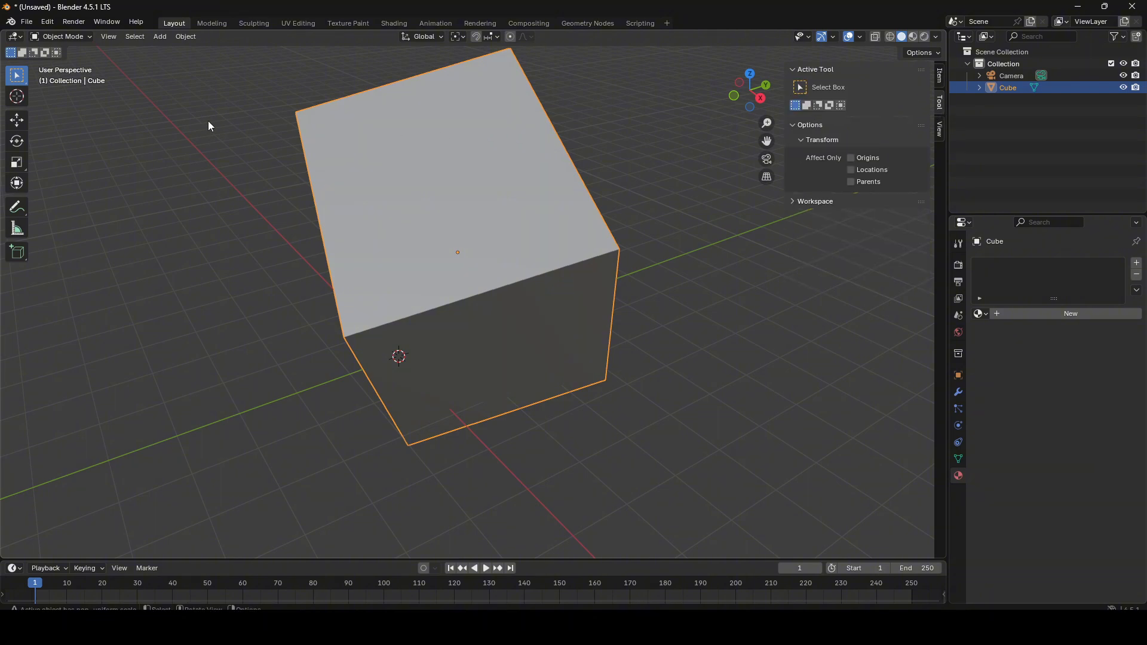
pyautogui.click(13, 116)
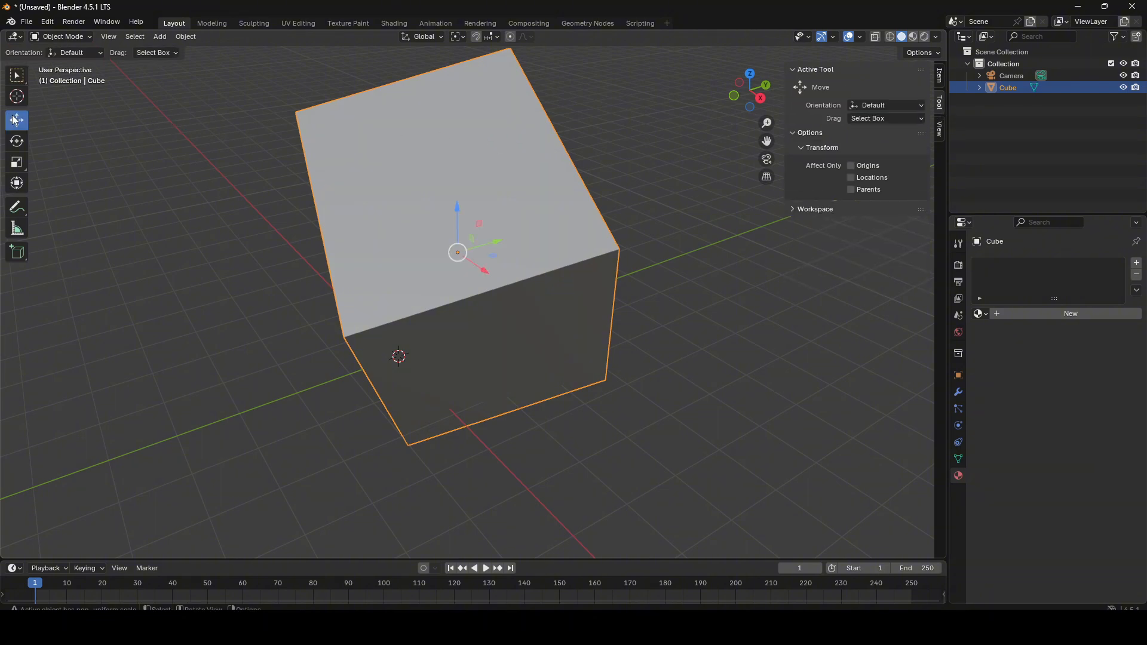
# - Activate the Select Box tool, display the view settings, try a different focal length and set it back to 50 mm
pyautogui.click(16, 75)
pyautogui.click(940, 128)
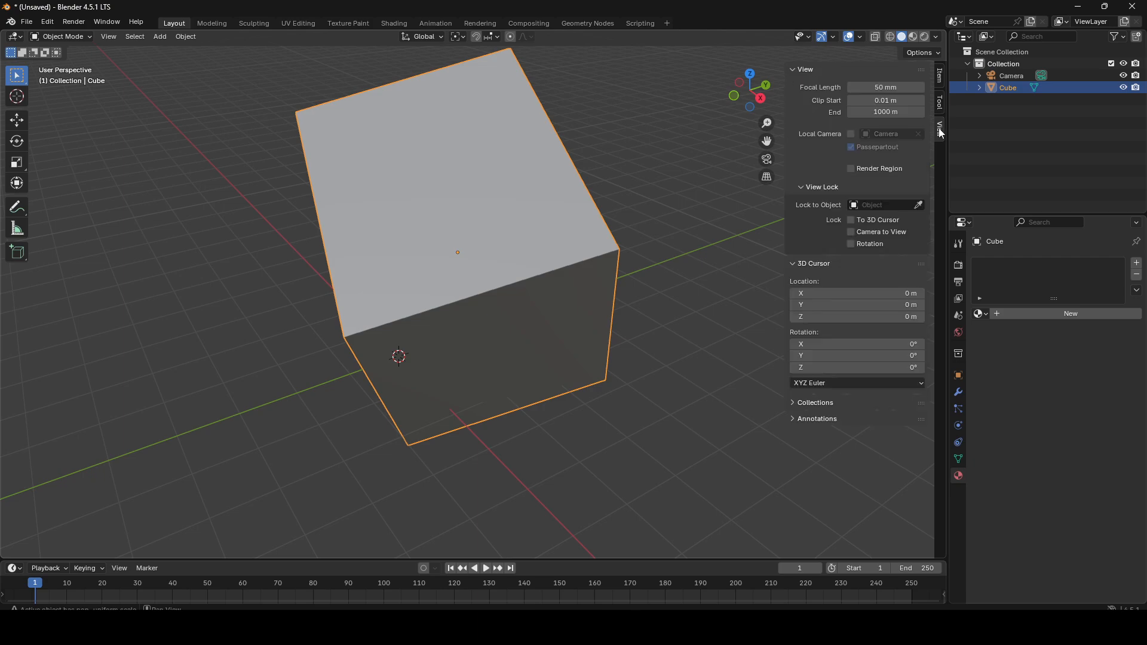
pyautogui.moveTo(886, 88)
pyautogui.mouseDown()
pyautogui.moveTo(963, 87)
pyautogui.moveTo(885, 88)
pyautogui.moveTo(908, 87)
pyautogui.mouseUp()
pyautogui.click(888, 87)
pyautogui.write('50')
pyautogui.press('Return')
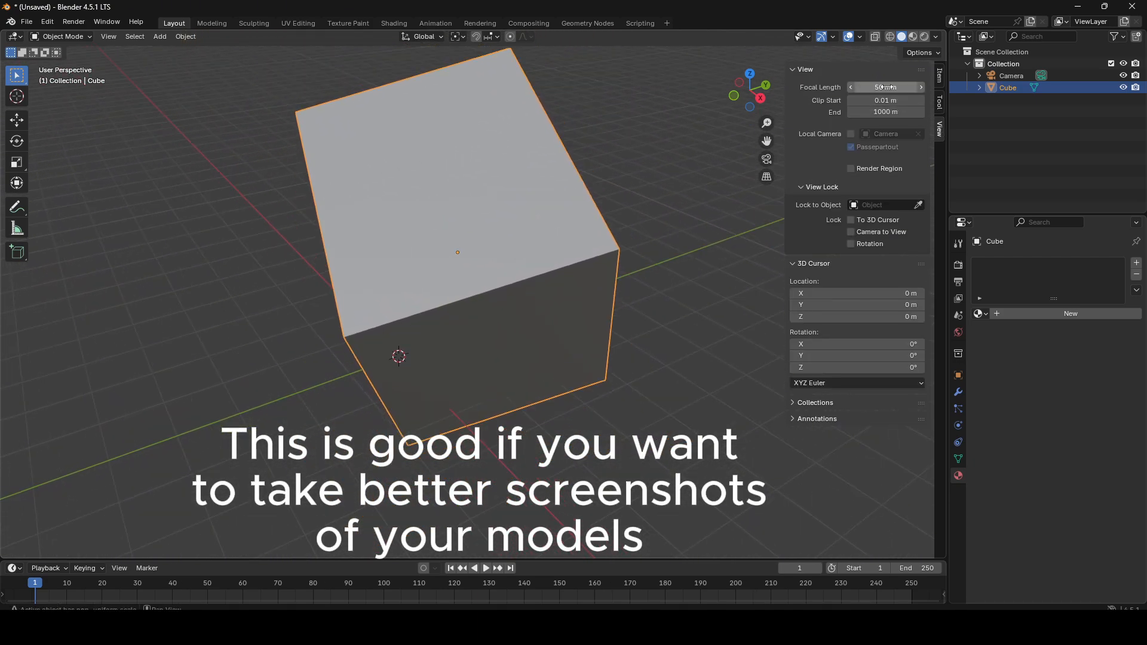
# - Try moving the 3D cursor to X 1.5 m and reset it to the world origin
pyautogui.moveTo(834, 288)
pyautogui.mouseDown()
pyautogui.moveTo(895, 289)
pyautogui.moveTo(851, 289)
pyautogui.mouseUp()
pyautogui.moveTo(487, 177); pyautogui.dragTo(524, 396, button='middle')
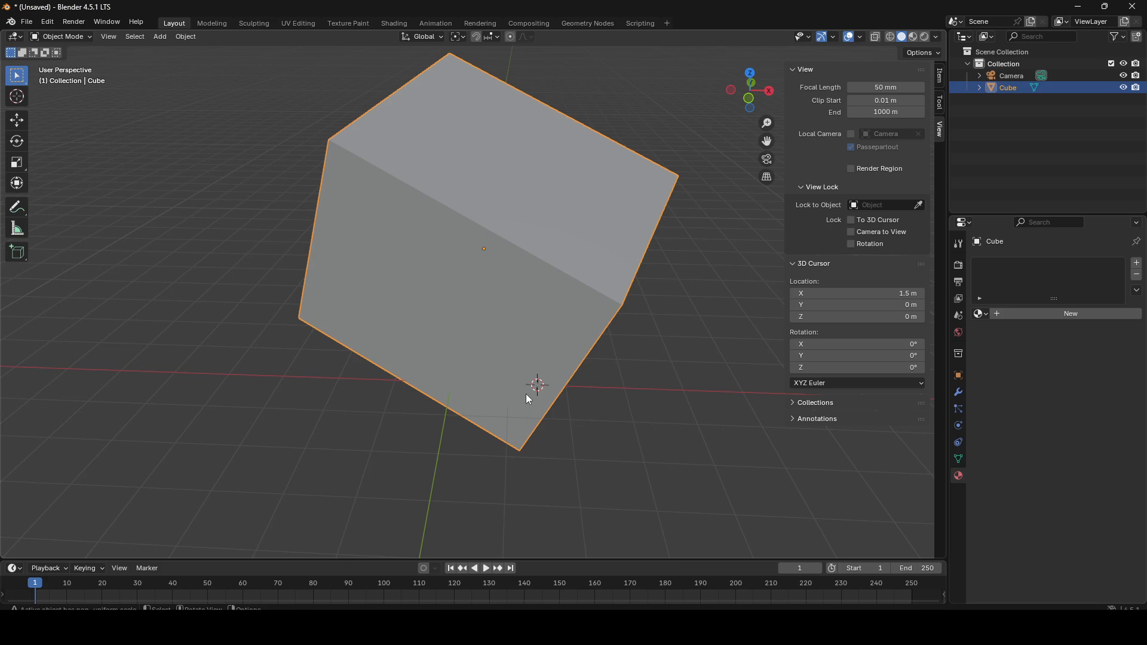
pyautogui.hotkey('shift', 'c')
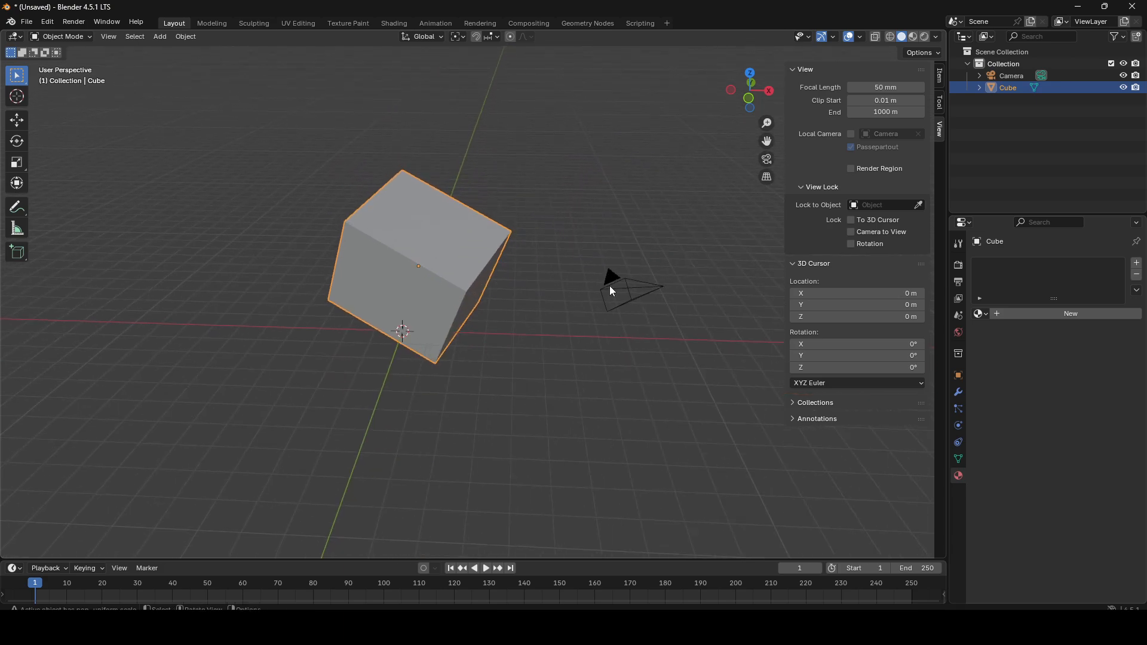
# - Select all objects in the scene and delete them, including the cube and the camera
pyautogui.click(609, 285)
pyautogui.press('a')
pyautogui.press('x')
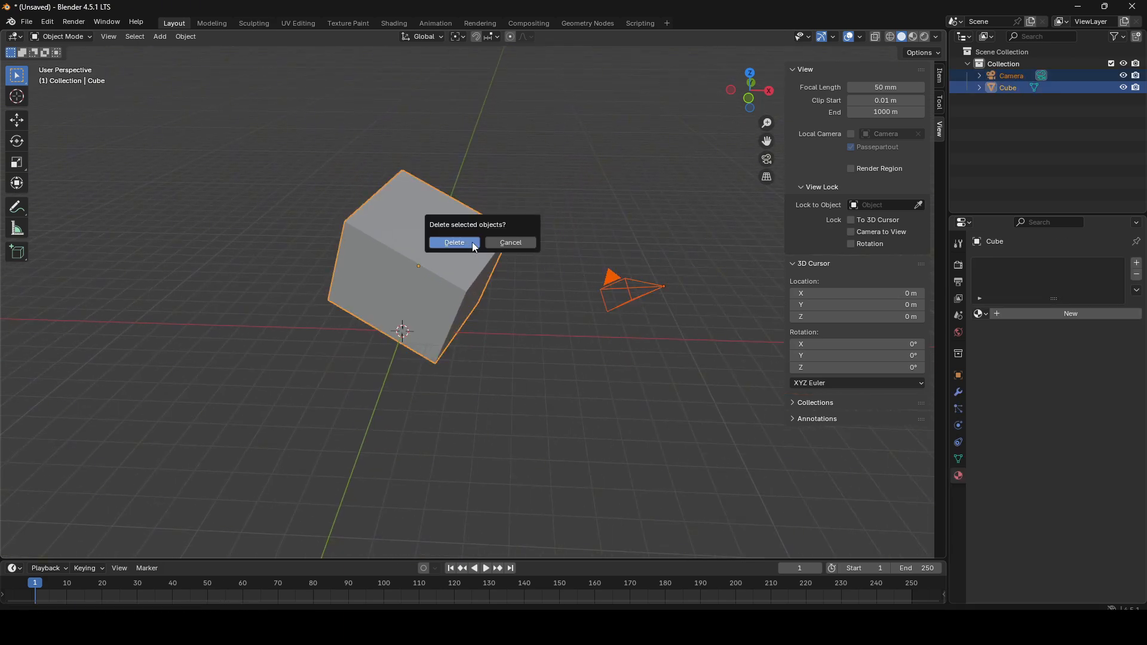
pyautogui.click(473, 242)
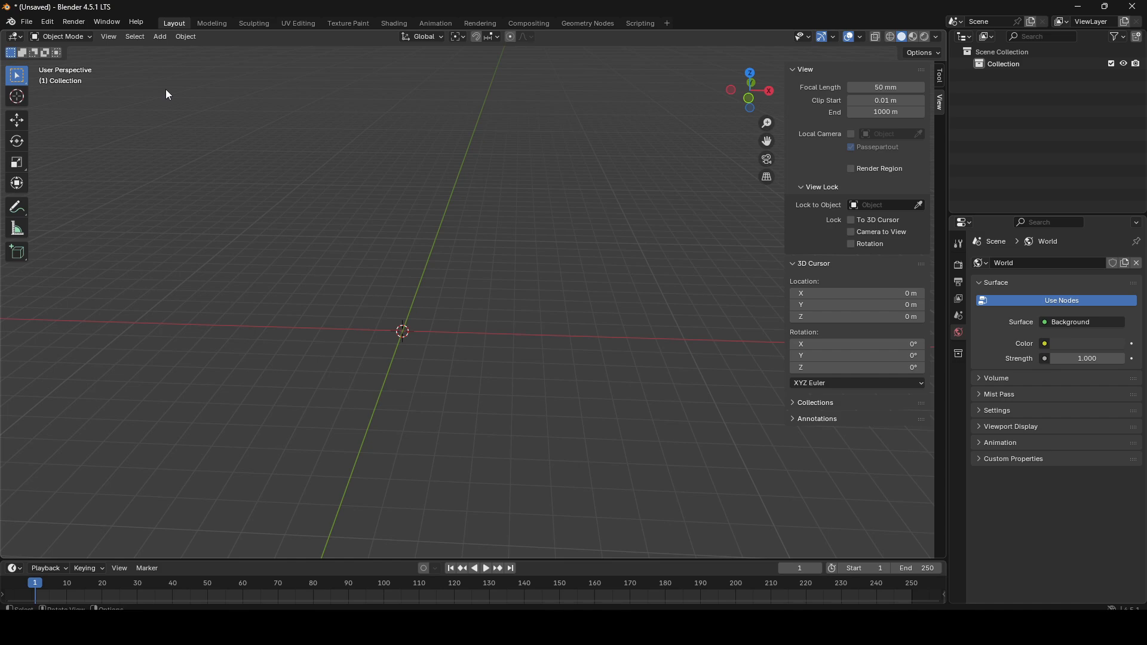
# - Search the extensions in Preferences for "Loop" and show the available options for the LoopTools extension
pyautogui.click(48, 22)
pyautogui.click(91, 175)
pyautogui.click(69, 116)
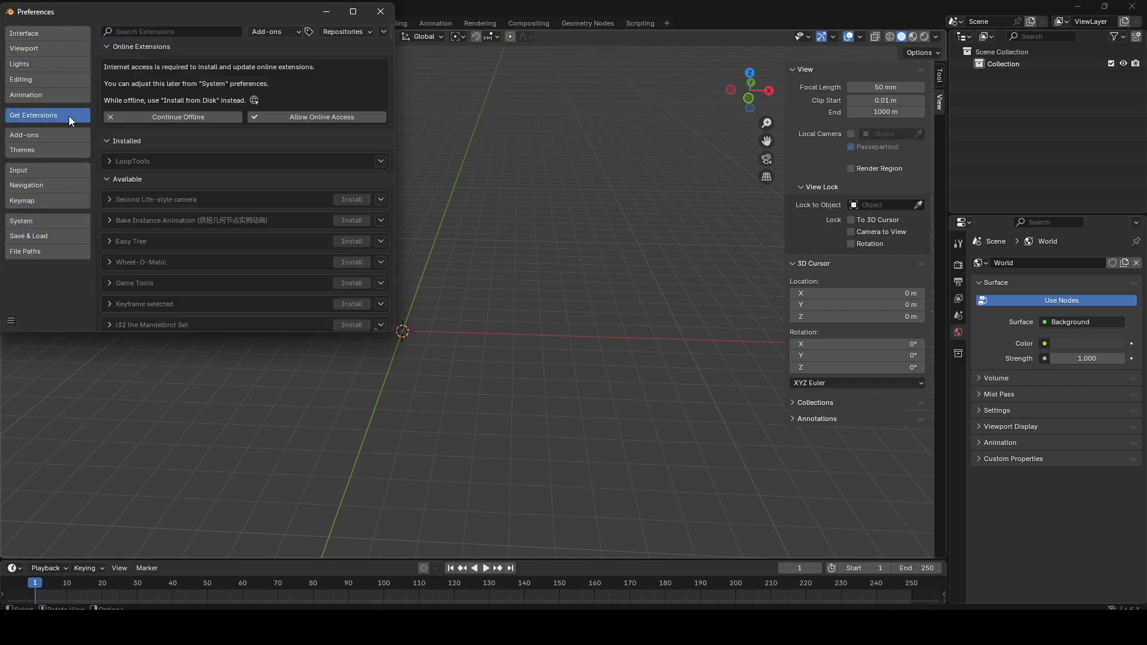
pyautogui.click(156, 31)
pyautogui.write('Loop')
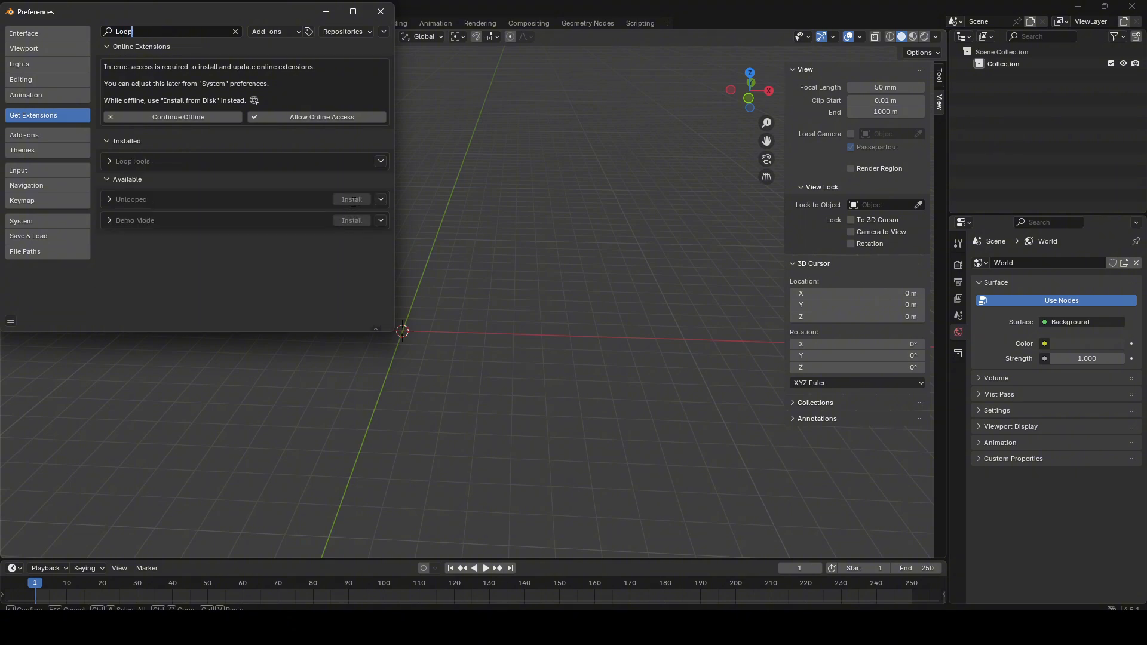
pyautogui.click(381, 160)
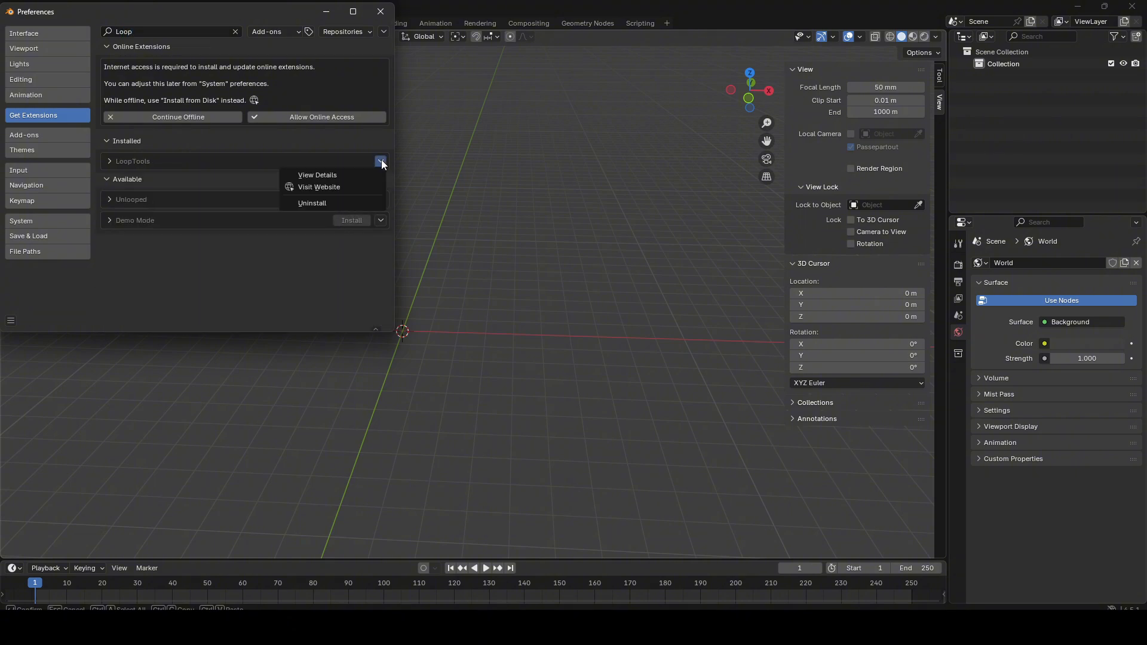
# - Search the installed add-ons for "Loop" to locate LoopTools and return to the 3D viewport
pyautogui.click(77, 134)
pyautogui.click(156, 31)
pyautogui.write('Loop')
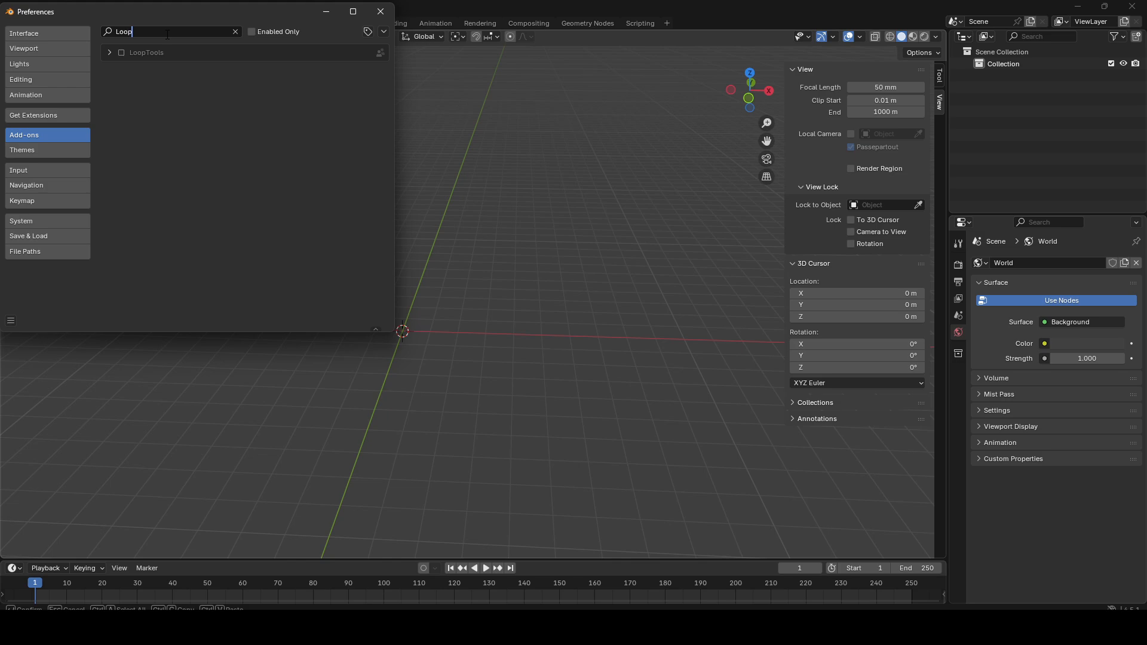
pyautogui.click(445, 304)
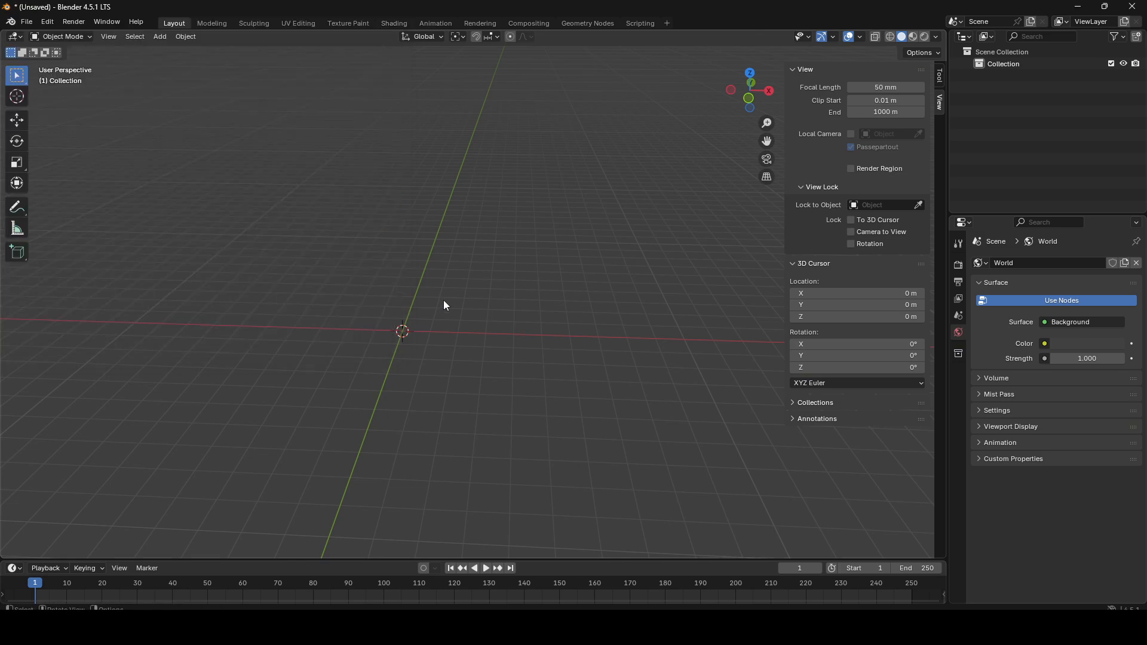
# - Add a mesh cube to the empty scene and start a new default file without saving the current one
pyautogui.hotkey('shift', 'a')
pyautogui.click(586, 310)
pyautogui.click(28, 23)
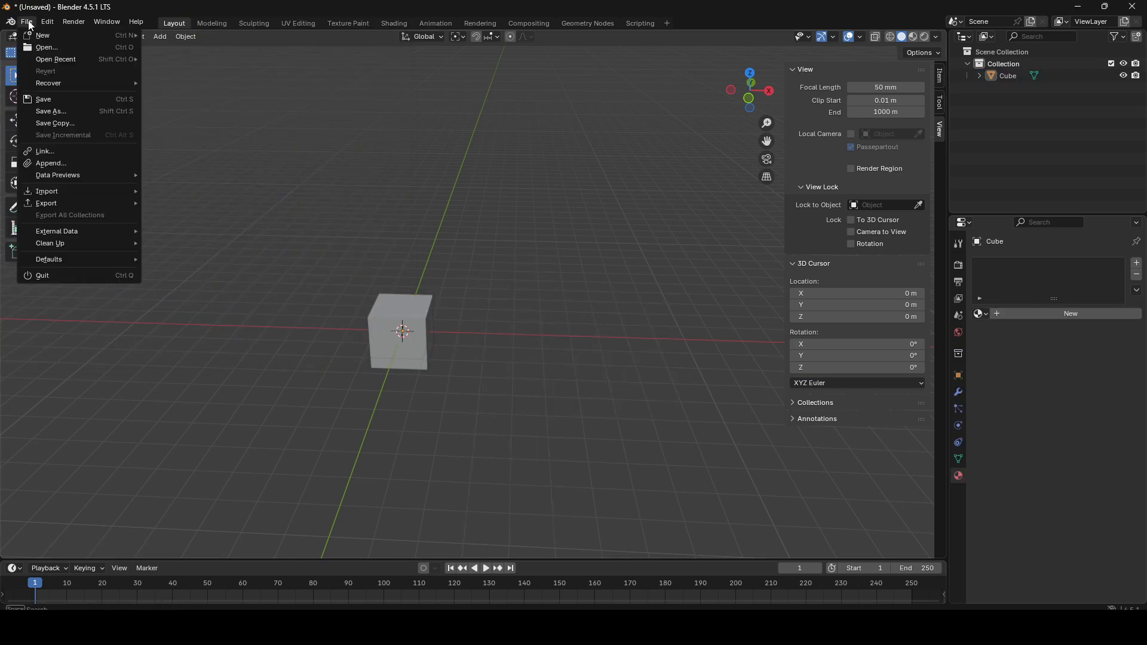
pyautogui.moveTo(104, 37)
pyautogui.click(195, 35)
pyautogui.click(586, 330)
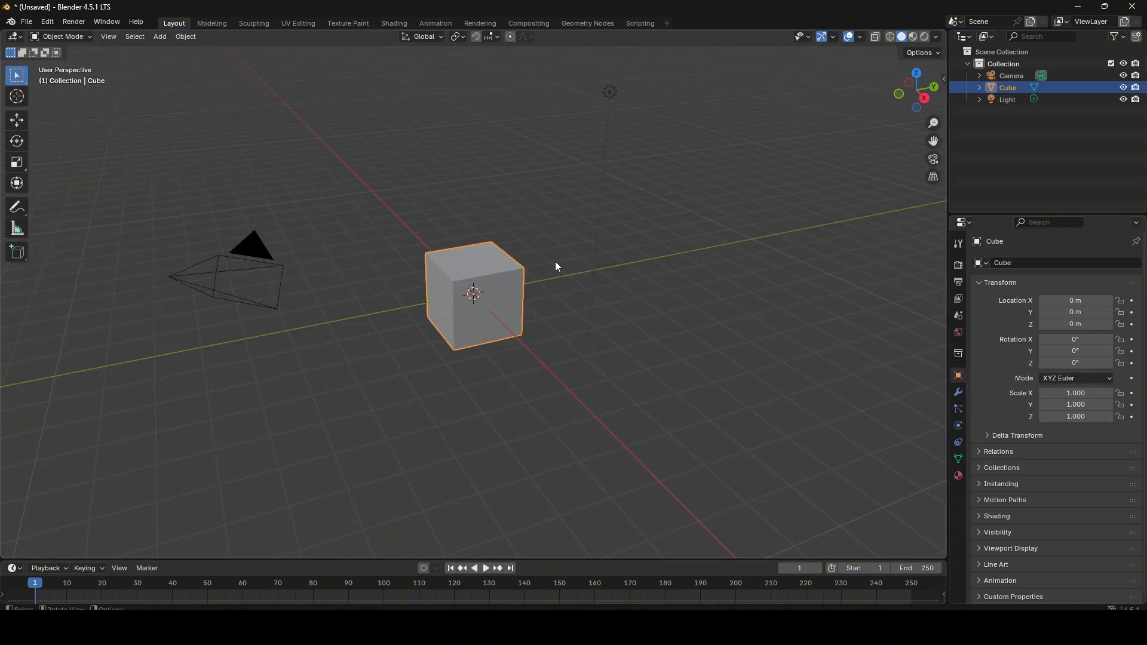
# - Show the viewport sidebar, put the default cube in Edit Mode and display the LoopTools commands
pyautogui.press('n')
pyautogui.press('Tab')
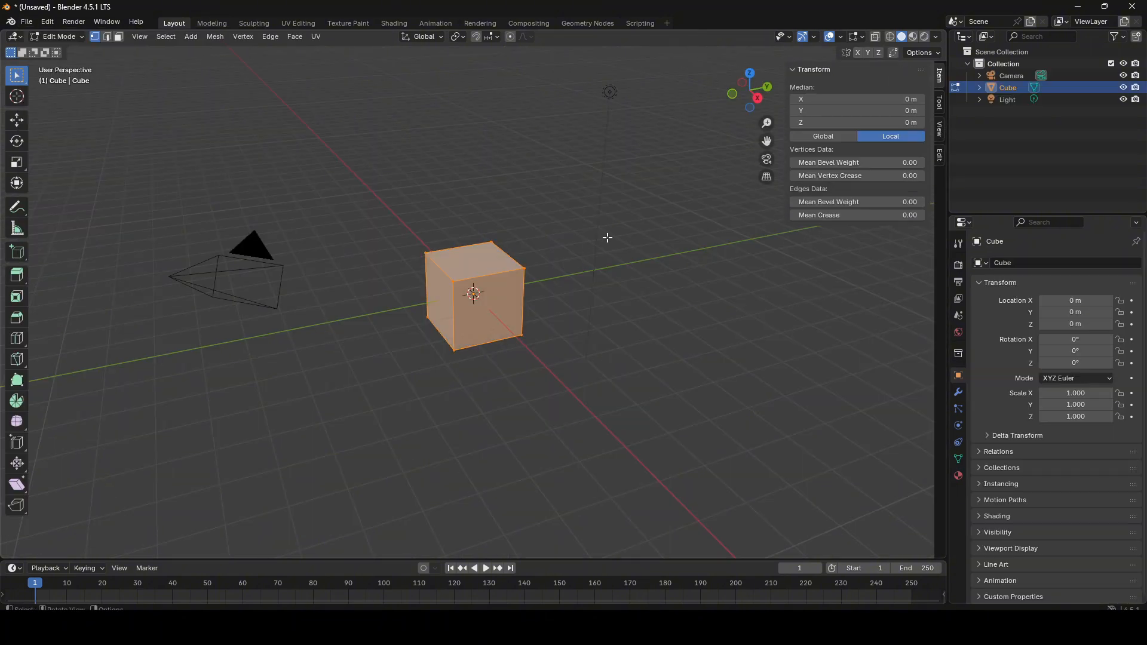
pyautogui.scroll(3, 548, 251)
pyautogui.click(938, 154)
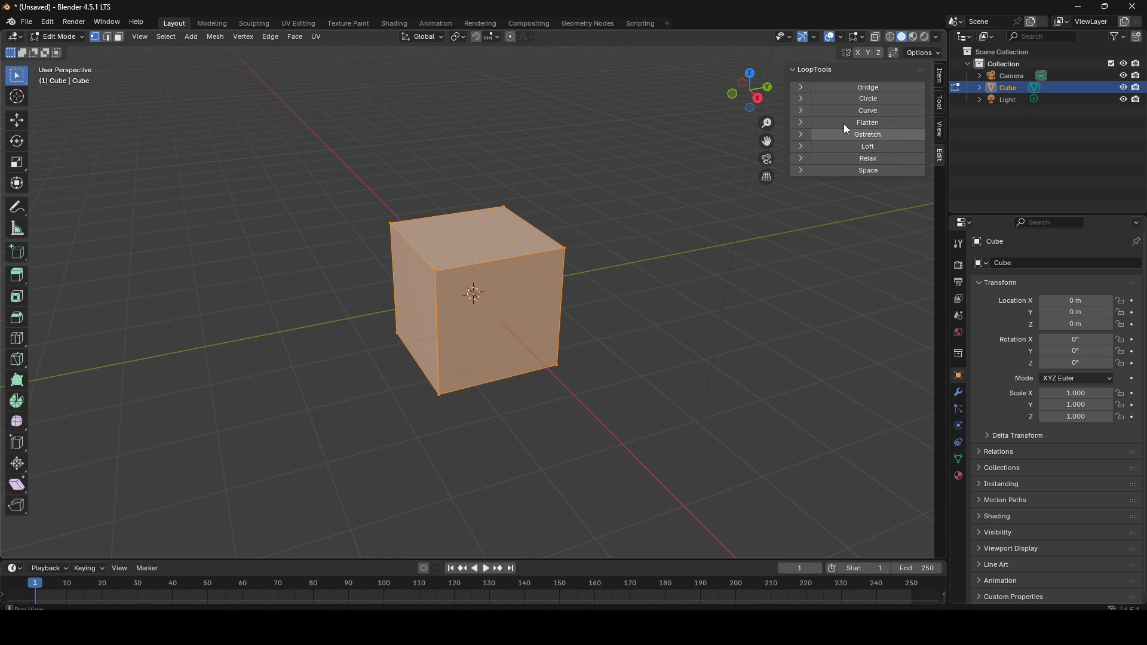
pyautogui.scroll(2, 601, 195)
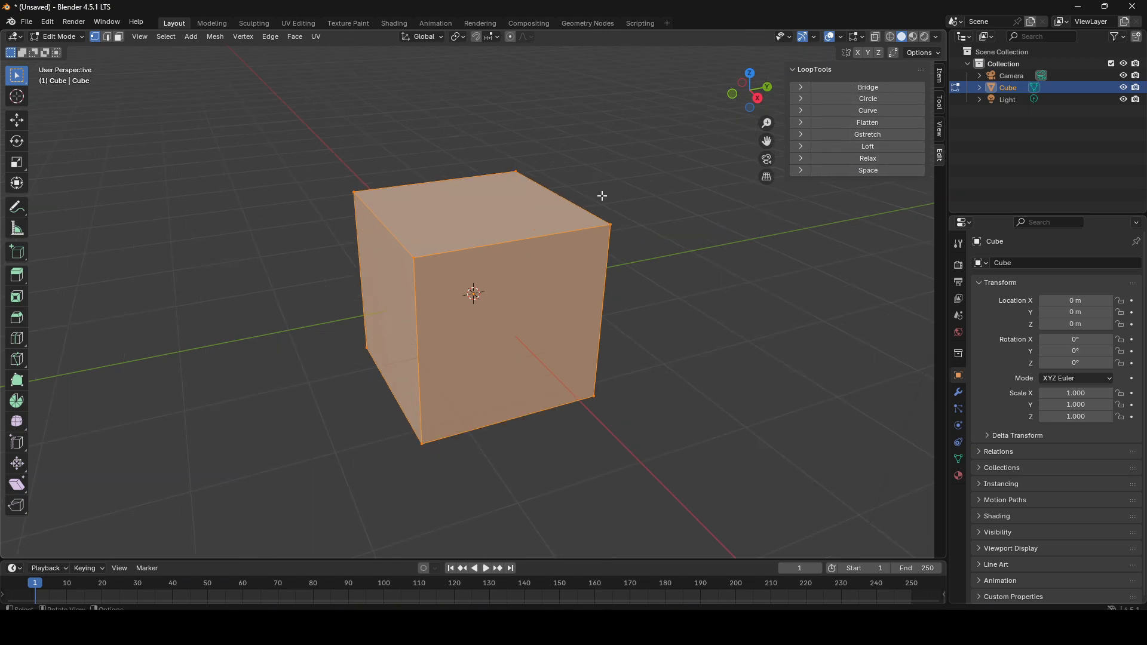
# - Return the cube to Object Mode, display its modifier properties and browse the viewport's object and selection commands
pyautogui.press('Tab')
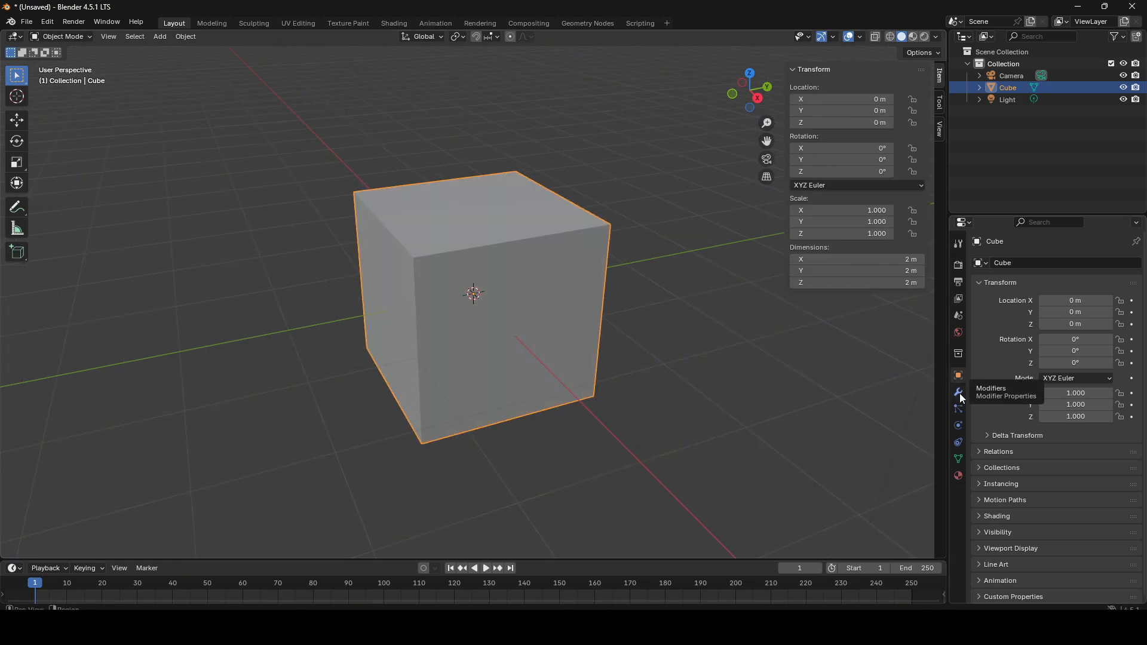
pyautogui.click(958, 393)
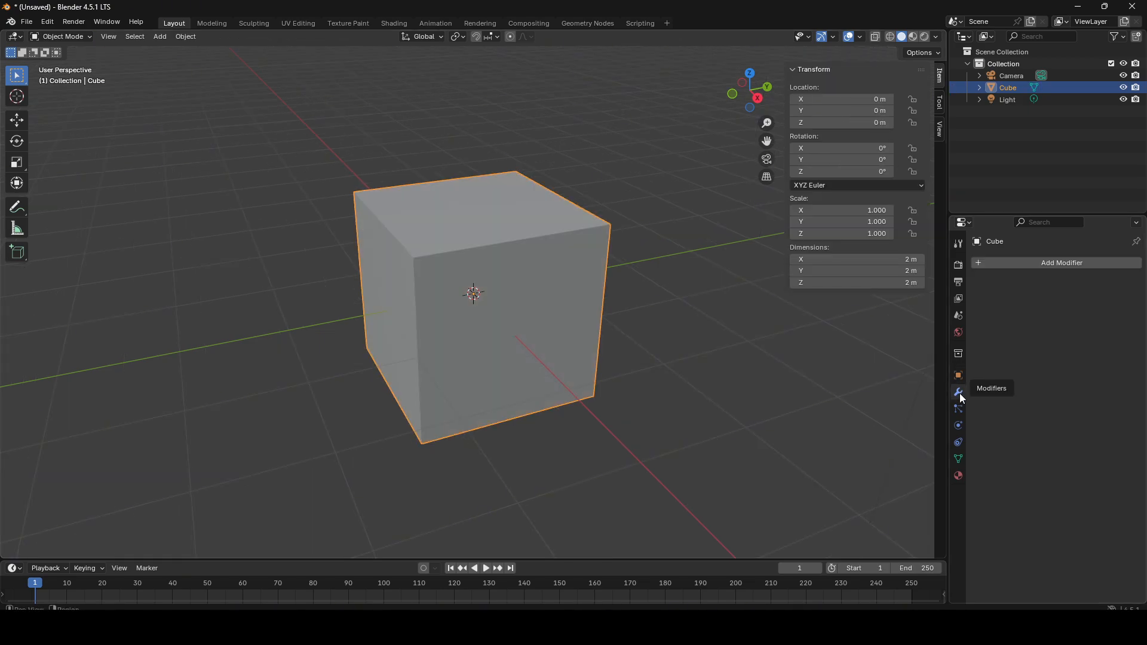
pyautogui.click(191, 36)
pyautogui.moveTo(157, 36)
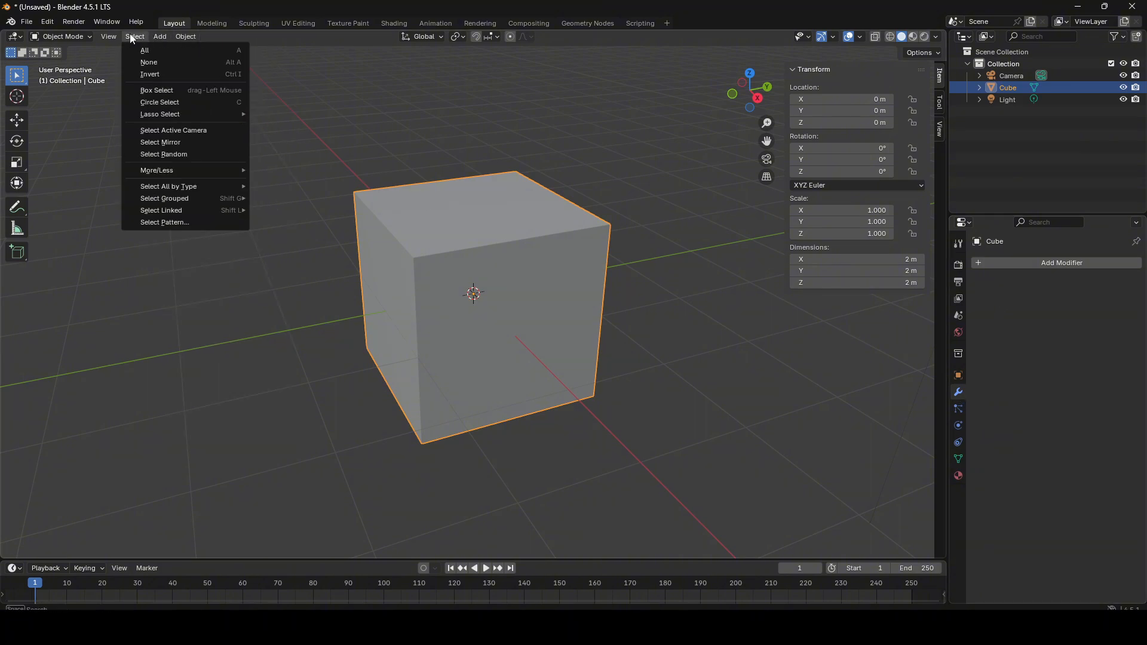